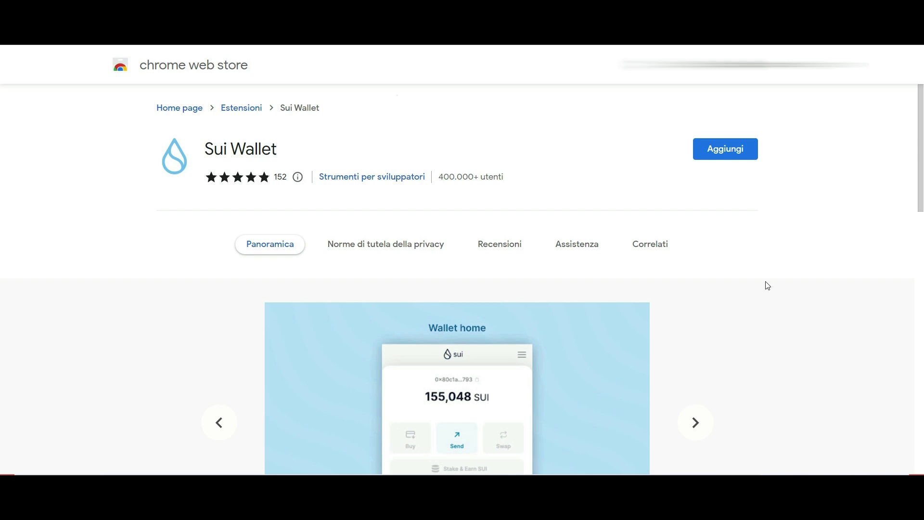
Install the Sui Wallet extension and request devnet SUI tokens into it.
left_click(717, 158)
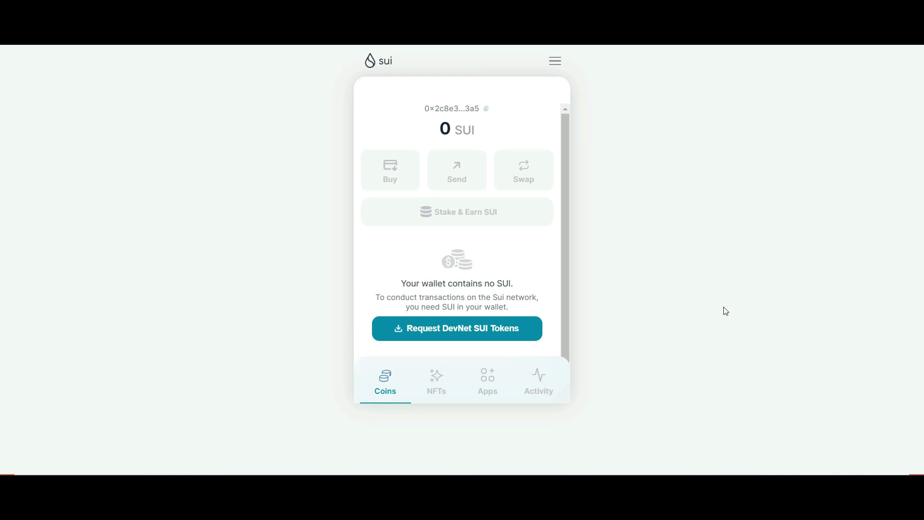
left_click(480, 338)
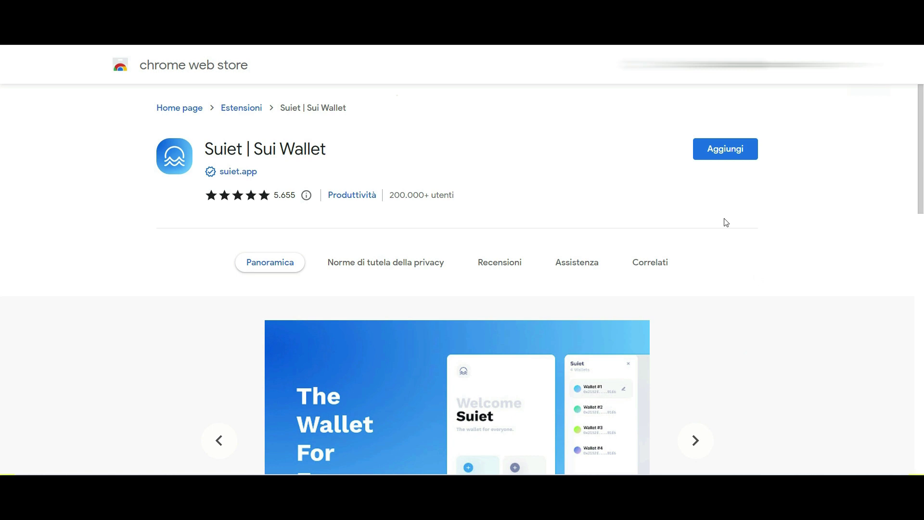
Add the Suiet | Sui Wallet extension from its Chrome Web Store page.
left_click(715, 145)
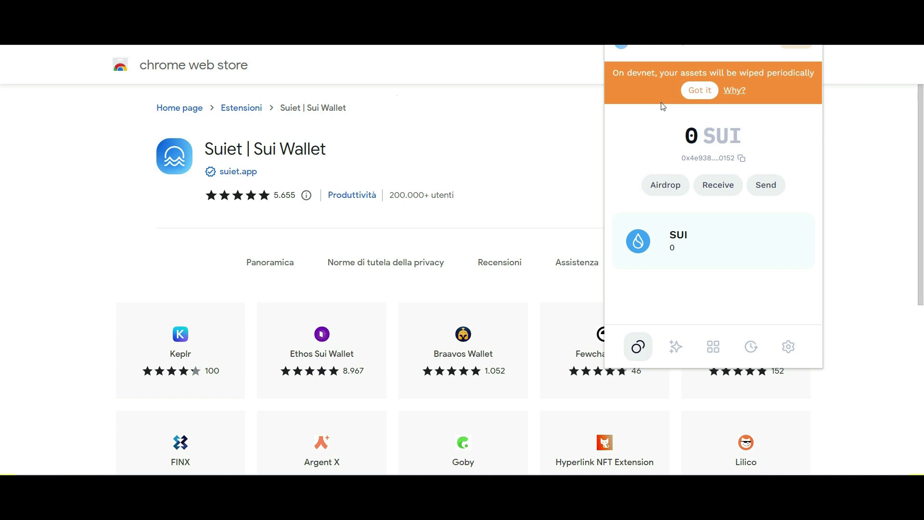
Airdrop devnet SUI into Suiet four times to reach 0.2 SUI, then copy the Sui Wallet address.
left_click(663, 194)
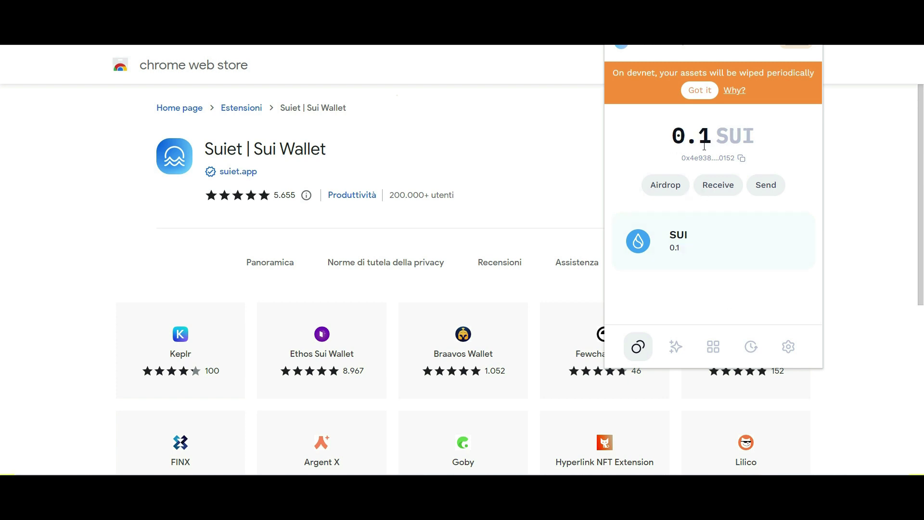
left_click(673, 187)
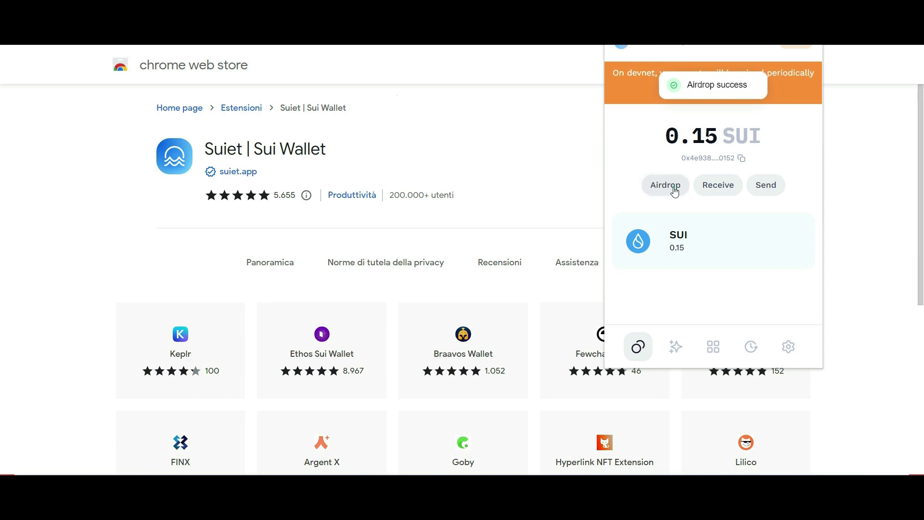
left_click(674, 190)
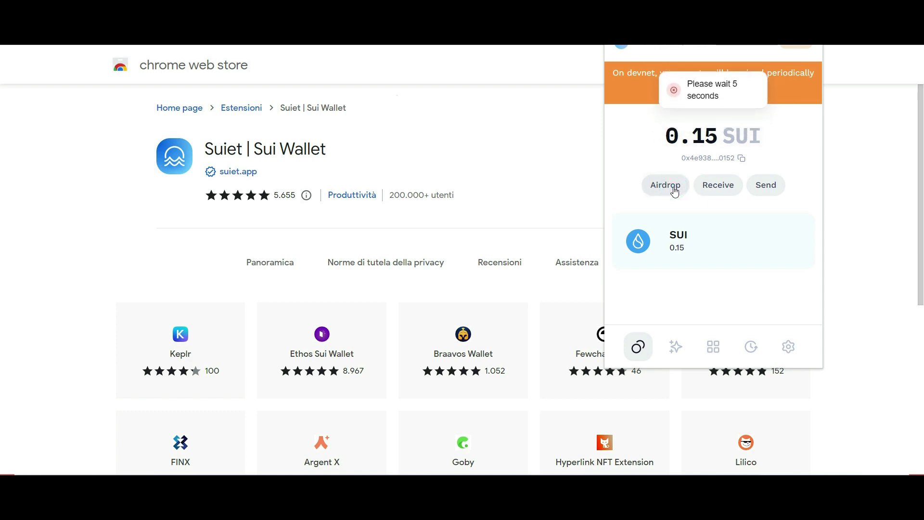
left_click(674, 189)
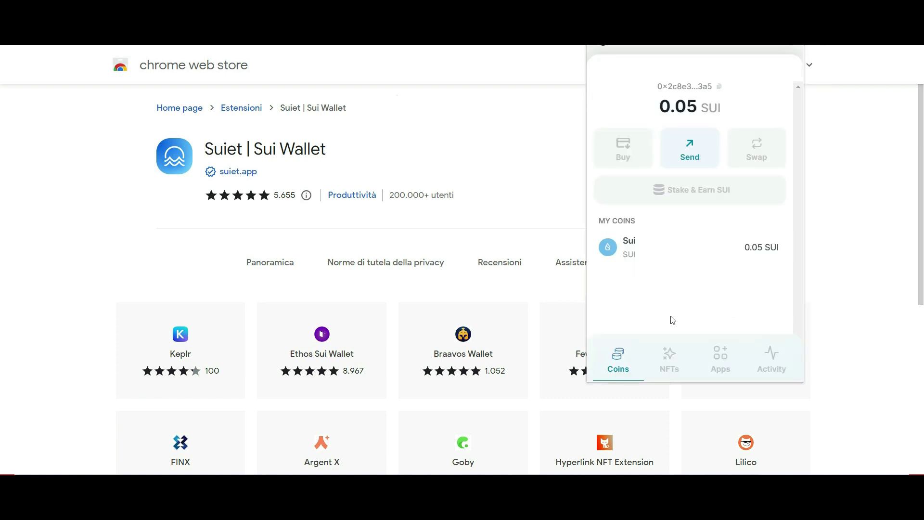
left_click(720, 91)
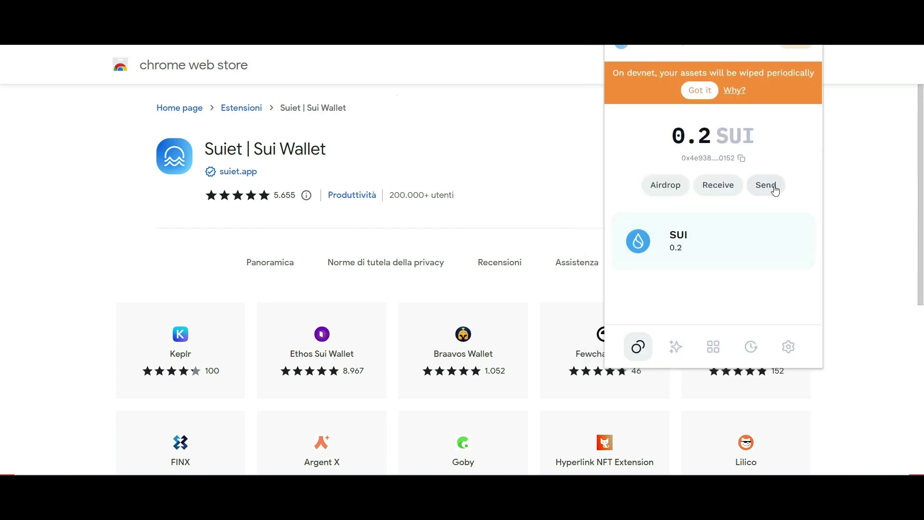
Send 0.19 SUI from Suiet to the pasted Sui Wallet address.
left_click(770, 187)
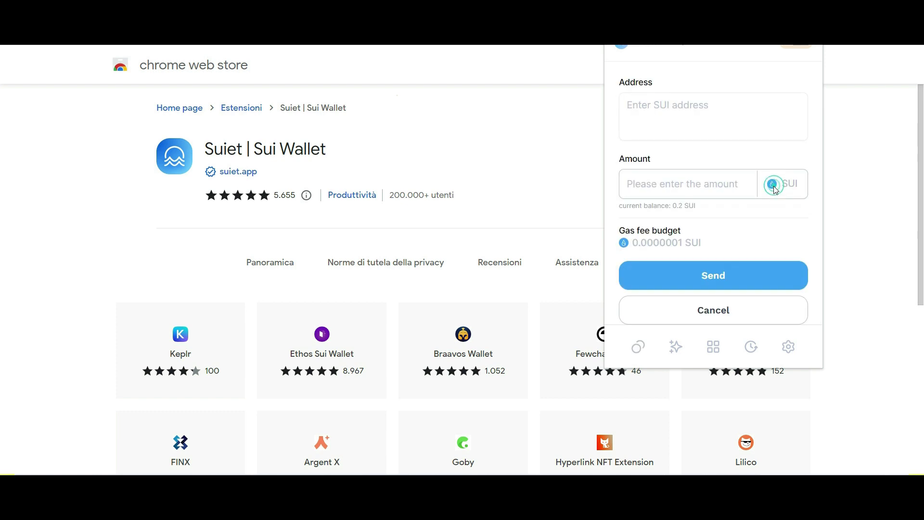
left_click(686, 127)
key("ctrl+v")
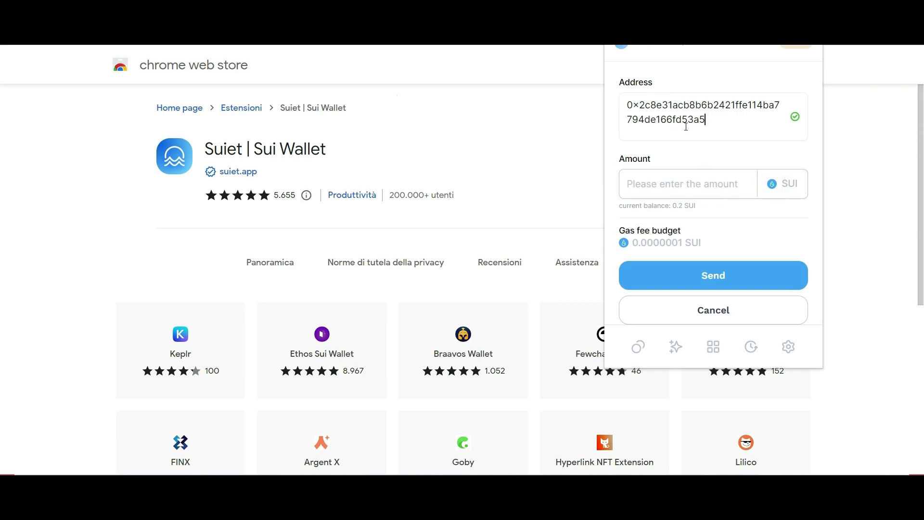
left_click(660, 183)
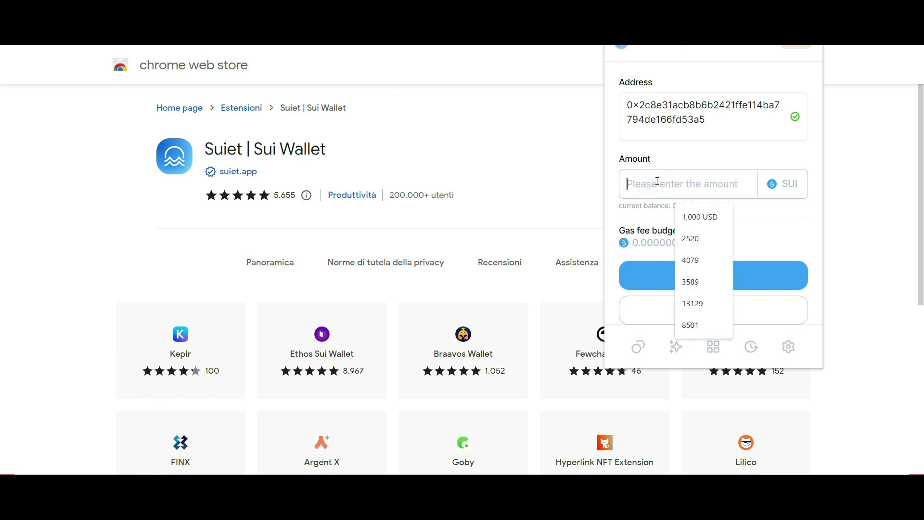
type("0.19")
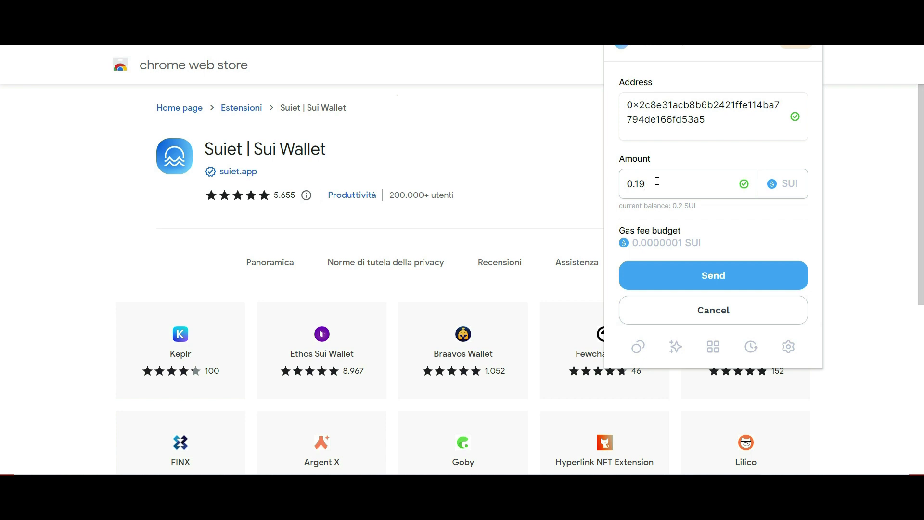
left_click(700, 275)
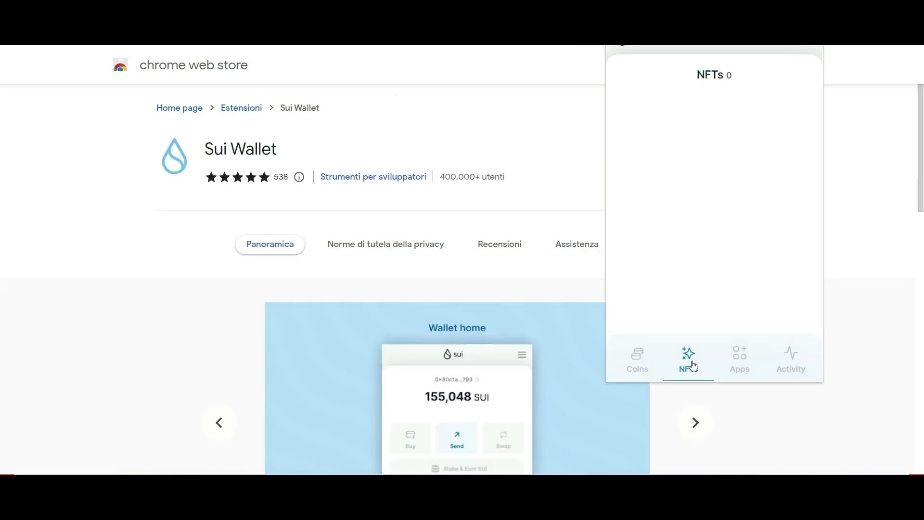
Mint the Example NFT from the Apps playground and check it under NFTs.
left_click(740, 362)
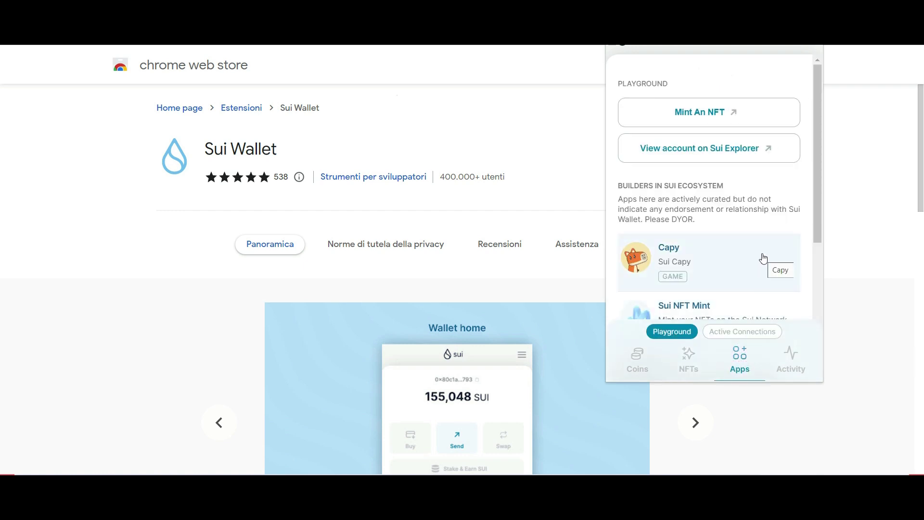
left_click(757, 114)
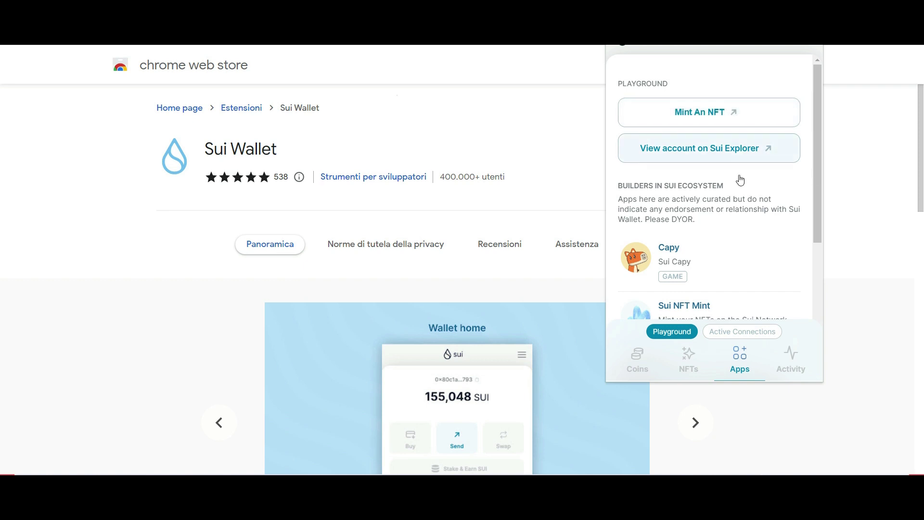
left_click(689, 371)
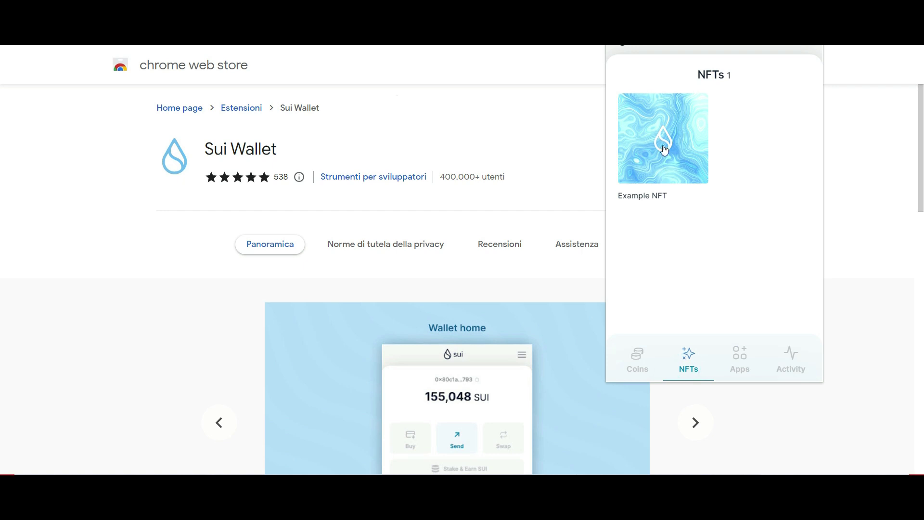
Go back to the Apps list and launch the Sui NFT Mint demo app.
left_click(739, 362)
scroll(755, 225, "down", 1)
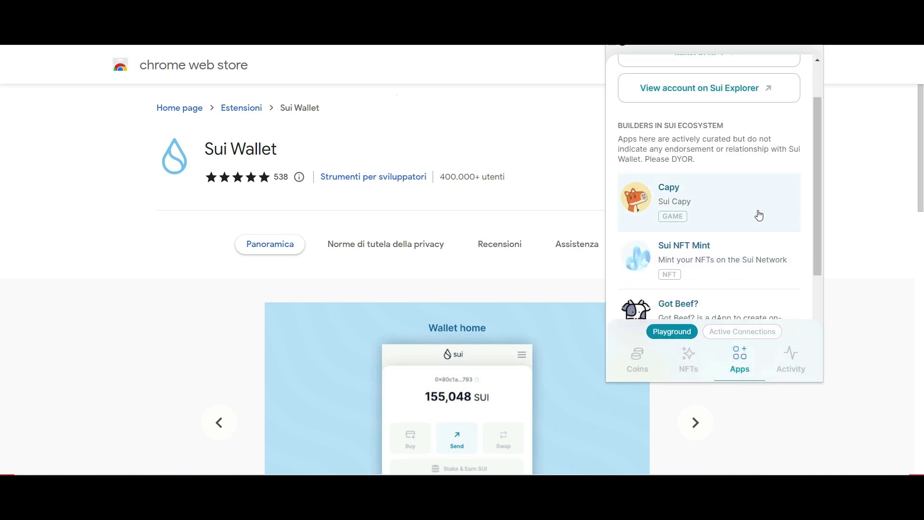
left_click(746, 260)
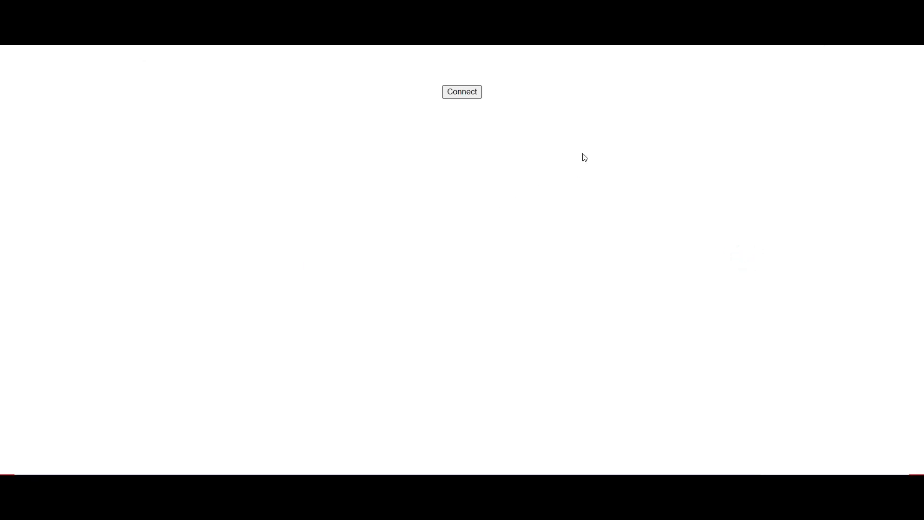
Connect the wallet to the Sui Wallet Demo dApp and approve the connection.
left_click(475, 94)
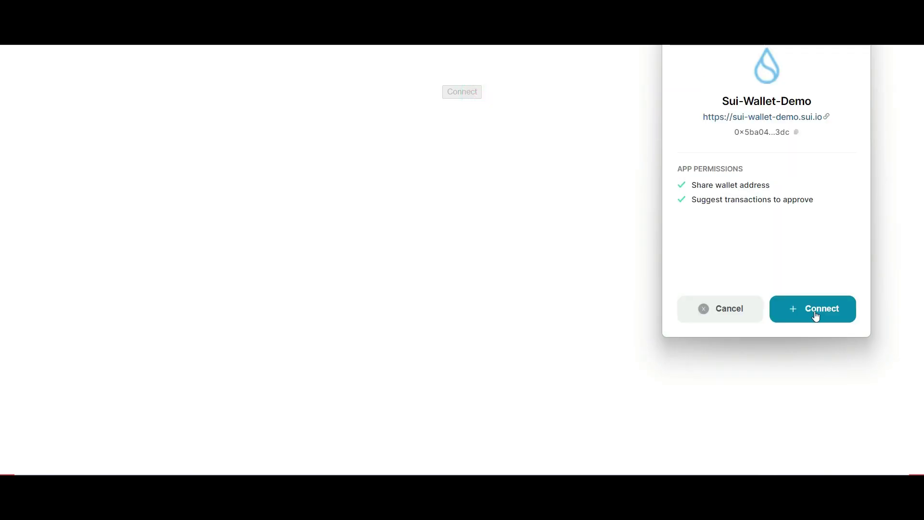
left_click(816, 312)
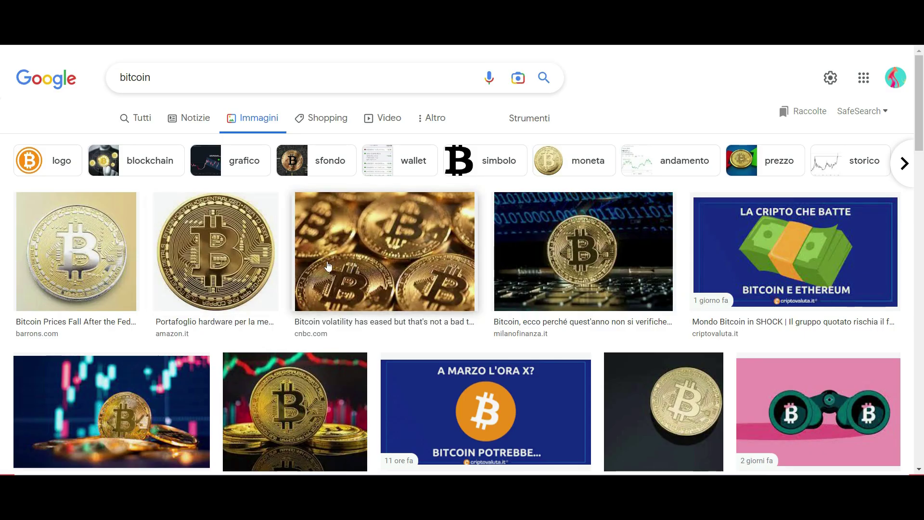
Fill the Create NFTs form with description TEST and a bitcoin image URL, then submit it.
scroll(428, 255, "down", 5)
scroll(522, 256, "down", 1)
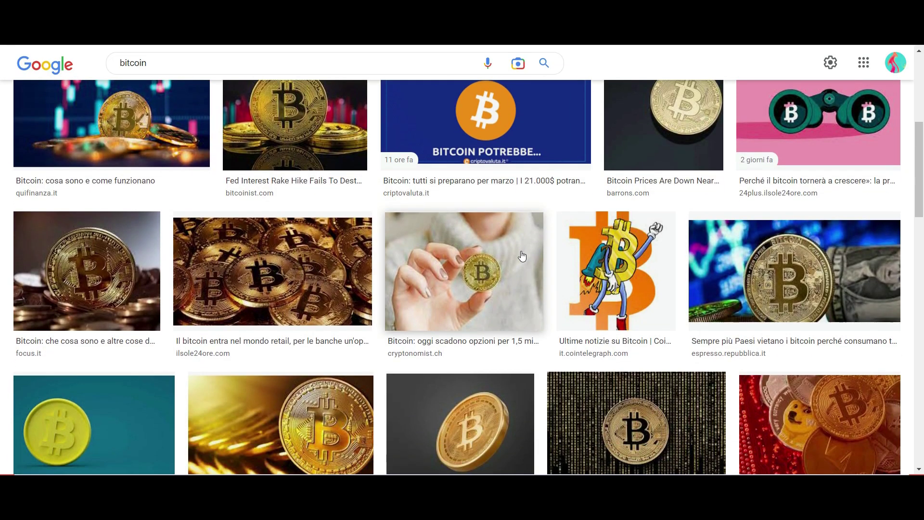
left_click(626, 265)
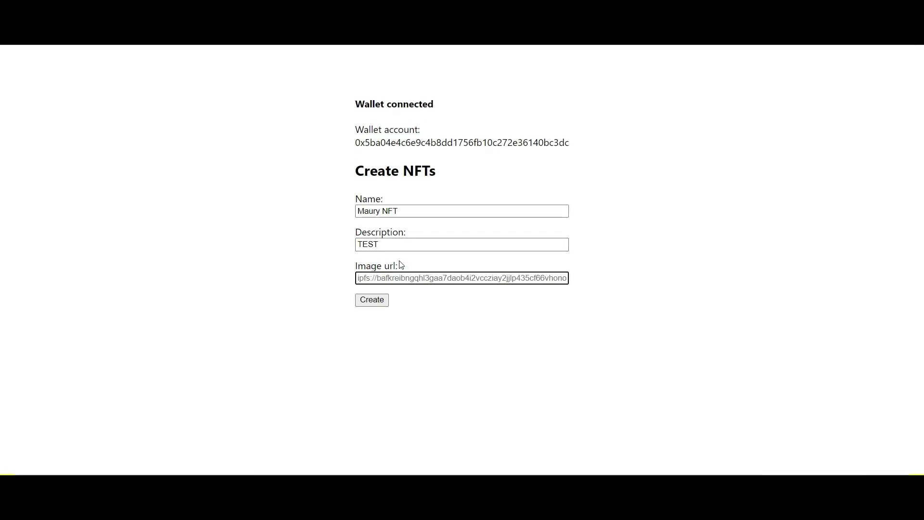
left_click(401, 264)
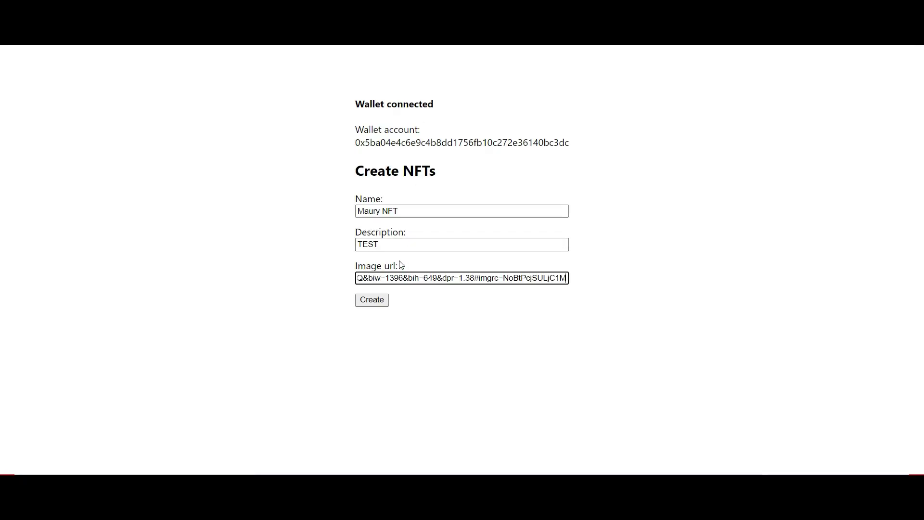
left_click(380, 306)
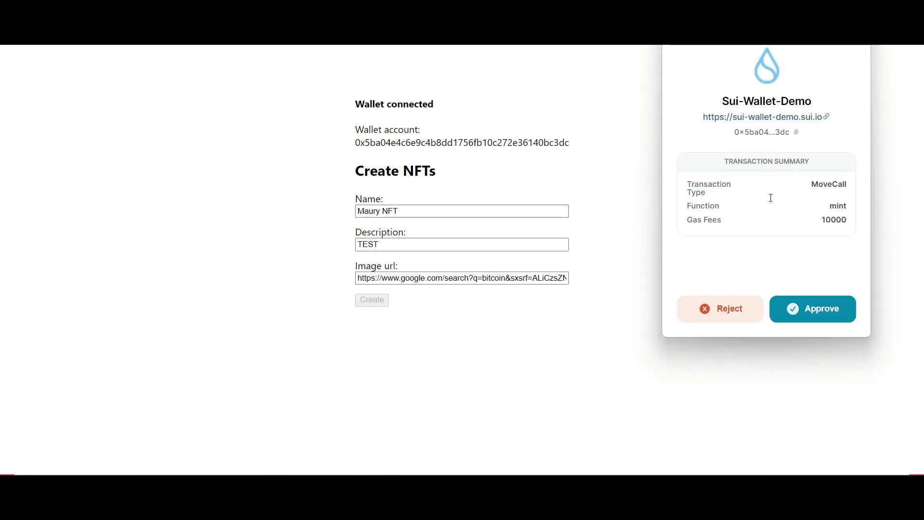
Approve the NFT mint, transfer it to the pasted address, and view the wallet's three NFTs.
left_click(813, 311)
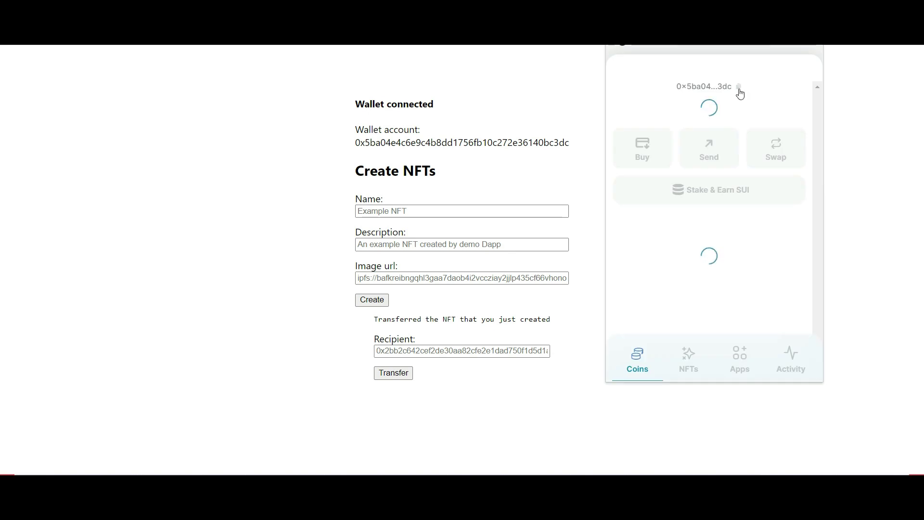
left_click(426, 350)
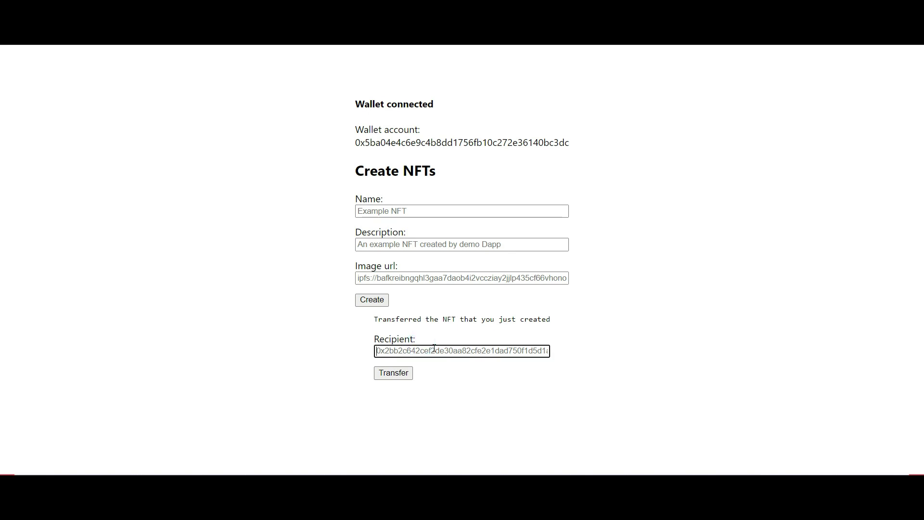
key("ctrl+v")
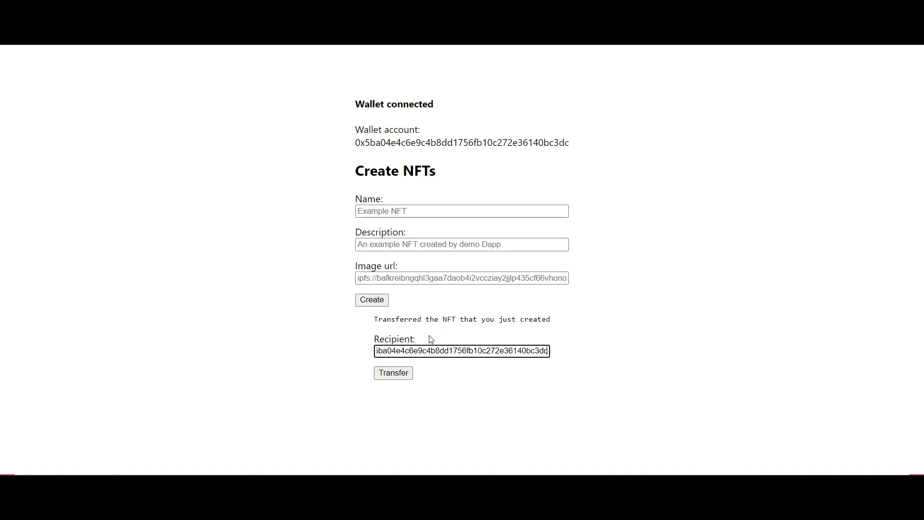
left_click(403, 379)
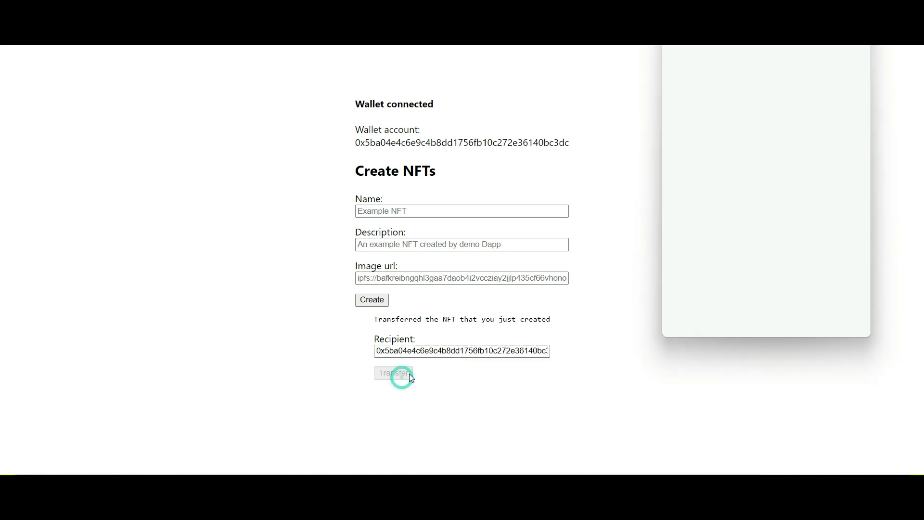
left_click(811, 320)
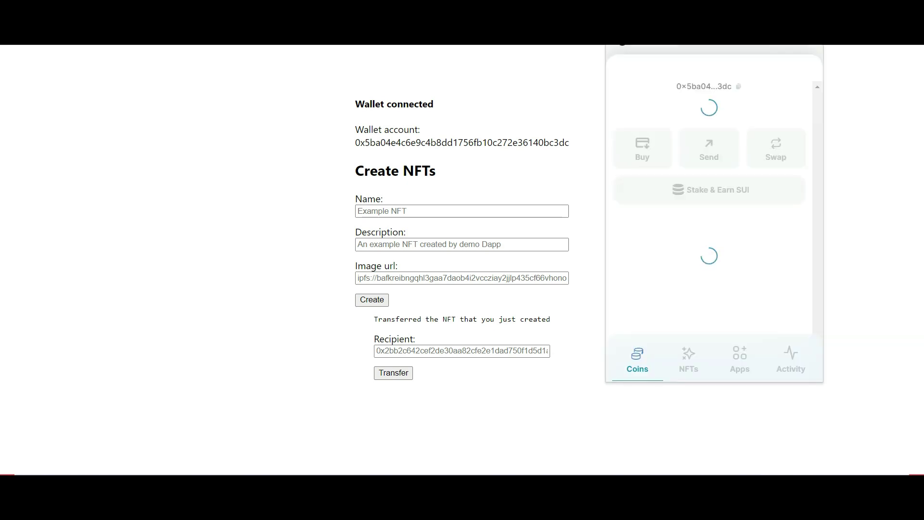
left_click(692, 343)
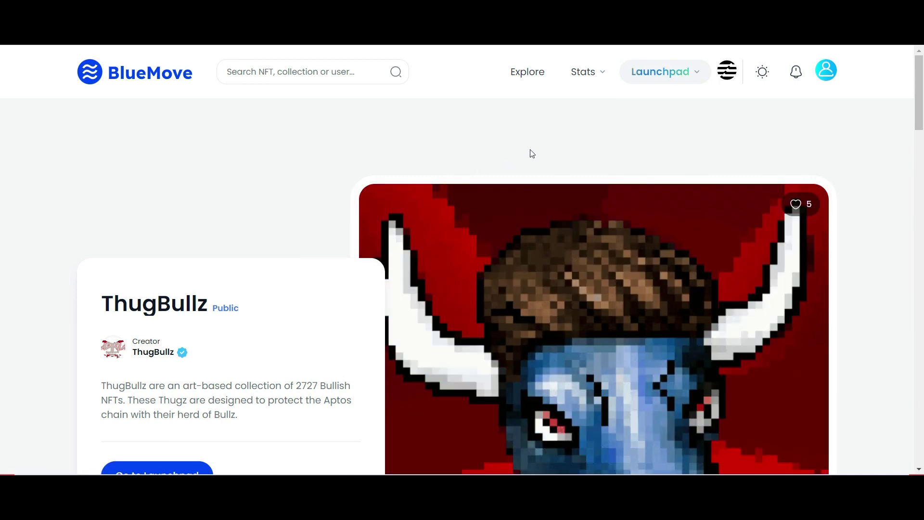
Open BlueMove's Launchpad launches and browse the upcoming ThugBullz and Into the Chibverse cards.
left_click(681, 77)
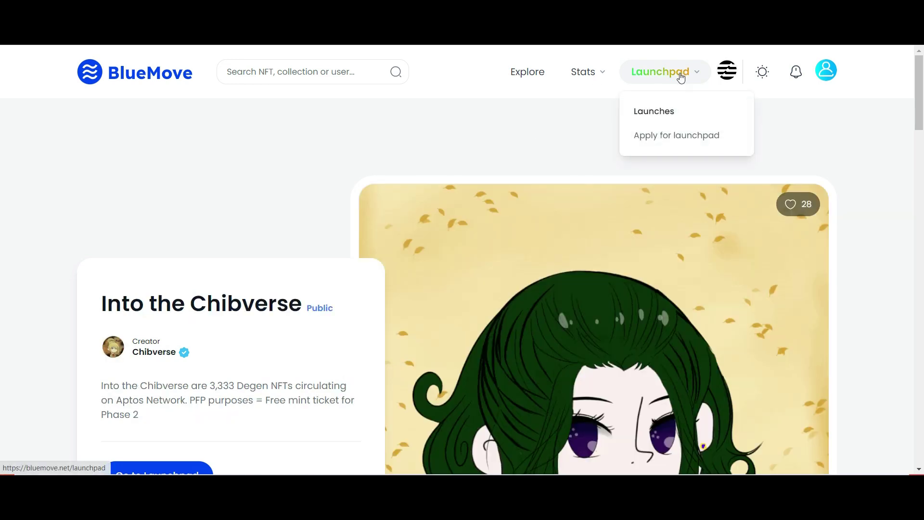
left_click(666, 111)
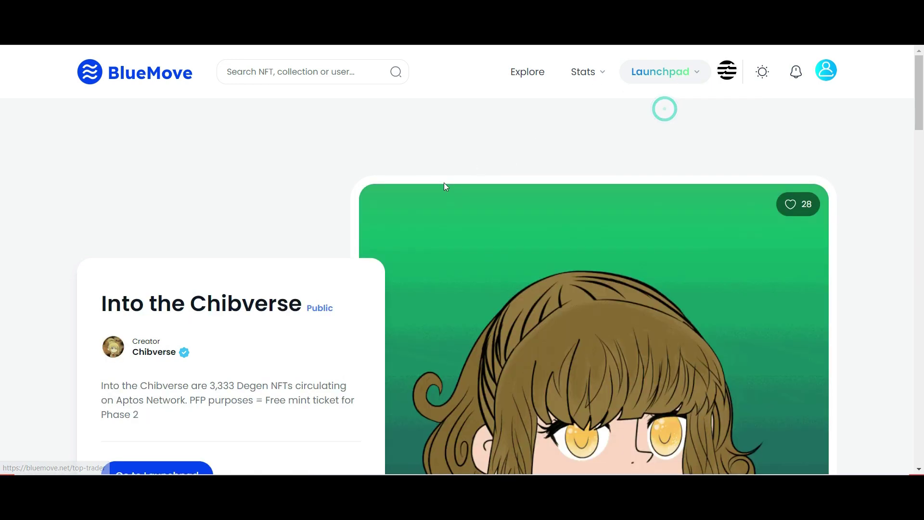
scroll(669, 193, "down", 10)
scroll(670, 201, "up", 3)
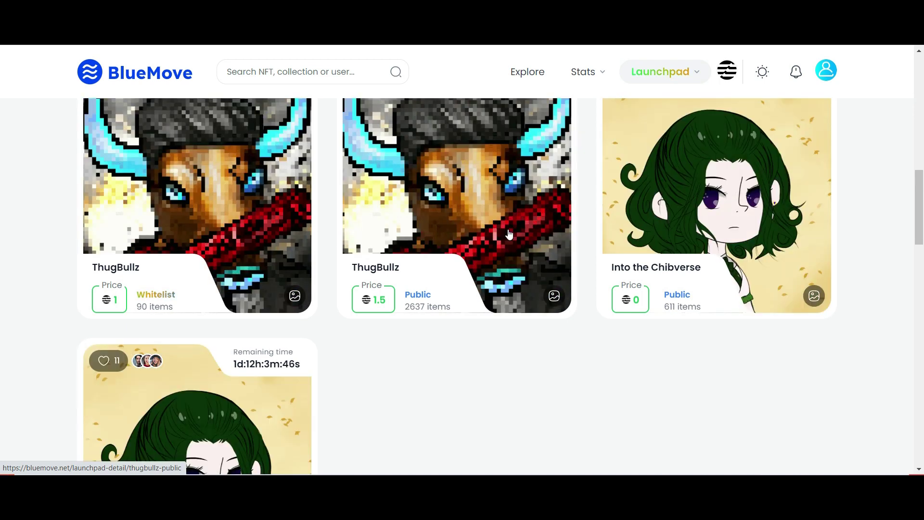
scroll(459, 309, "up", 1)
scroll(215, 263, "up", 5)
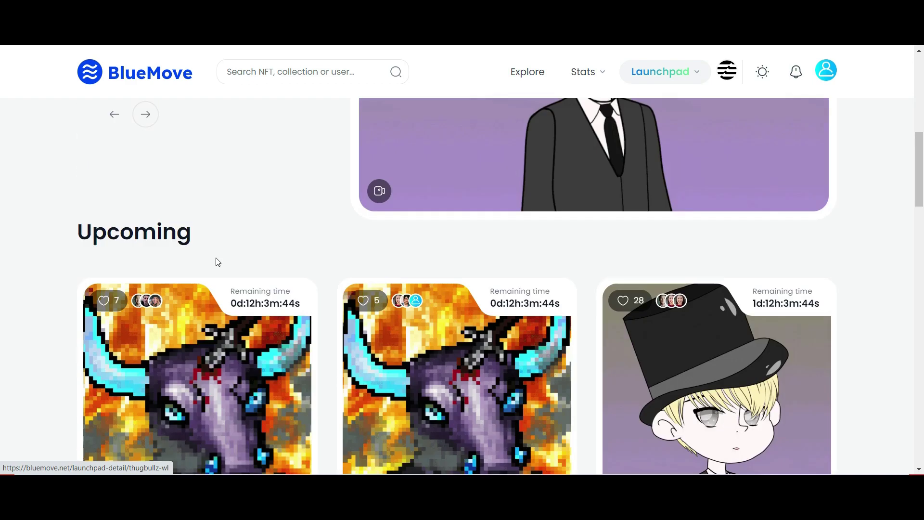
scroll(341, 335, "down", 3)
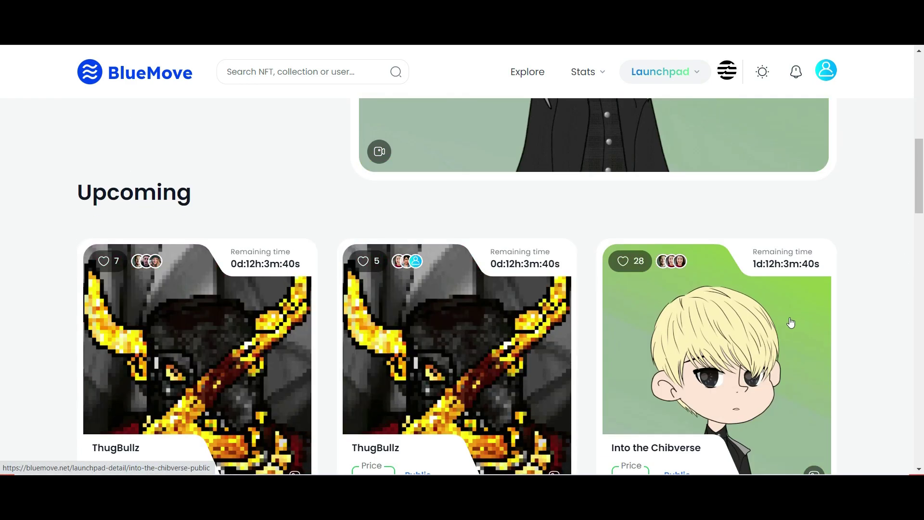
scroll(482, 250, "down", 3)
scroll(324, 207, "up", 2)
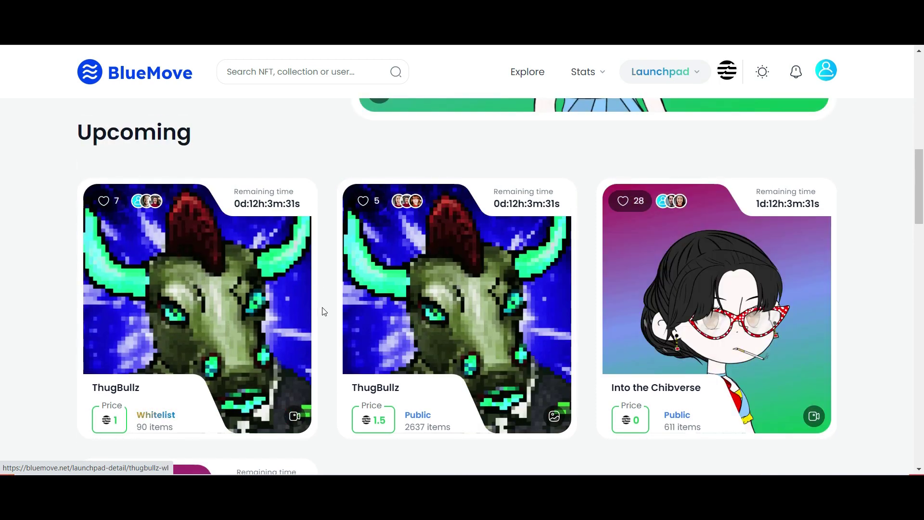
scroll(322, 312, "up", 4)
scroll(515, 343, "down", 1)
scroll(600, 332, "down", 3)
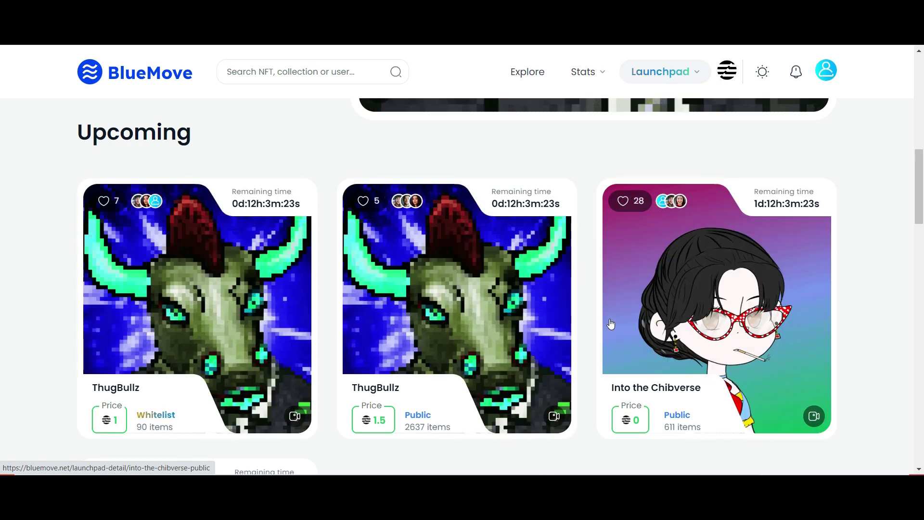
scroll(606, 323, "up", 4)
scroll(604, 380, "down", 4)
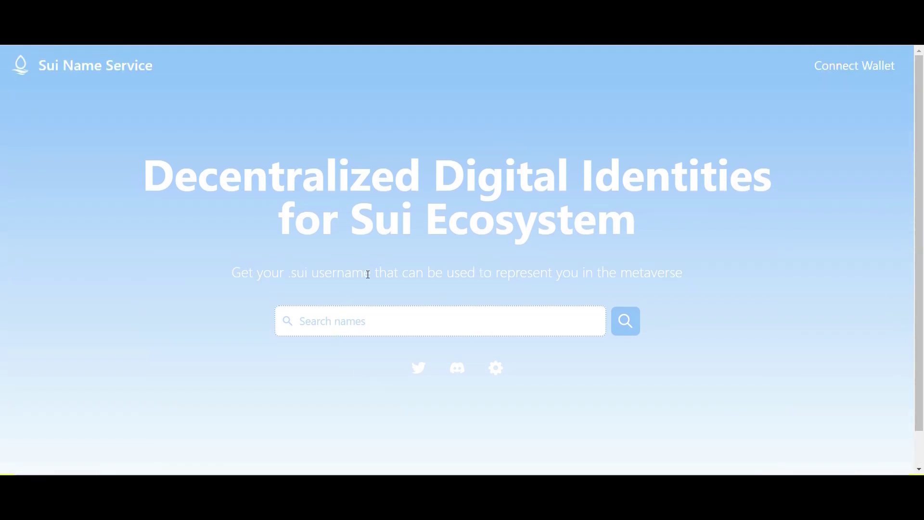
Search a .sui username, find it available for 0.001 SUI, and begin connecting the wallet.
left_click(410, 322)
type("maury")
left_click(637, 318)
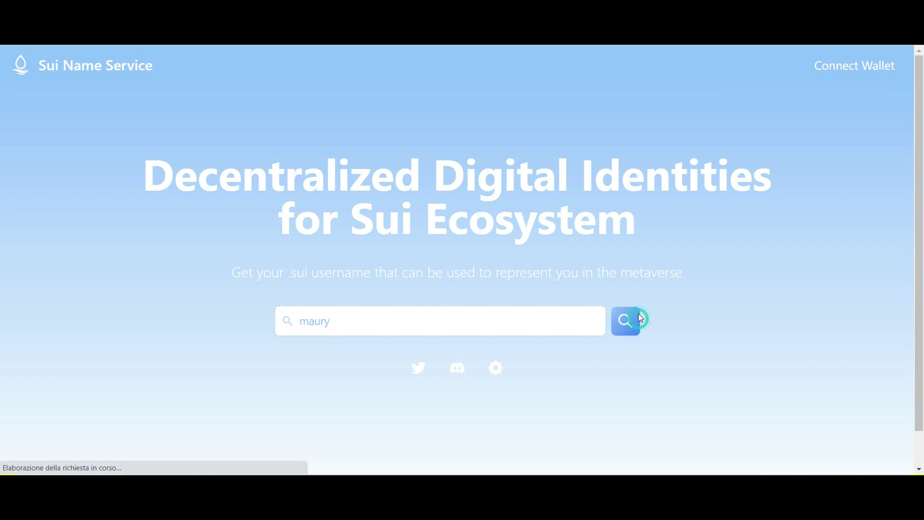
scroll(678, 286, "down", 1)
scroll(688, 348, "up", 1)
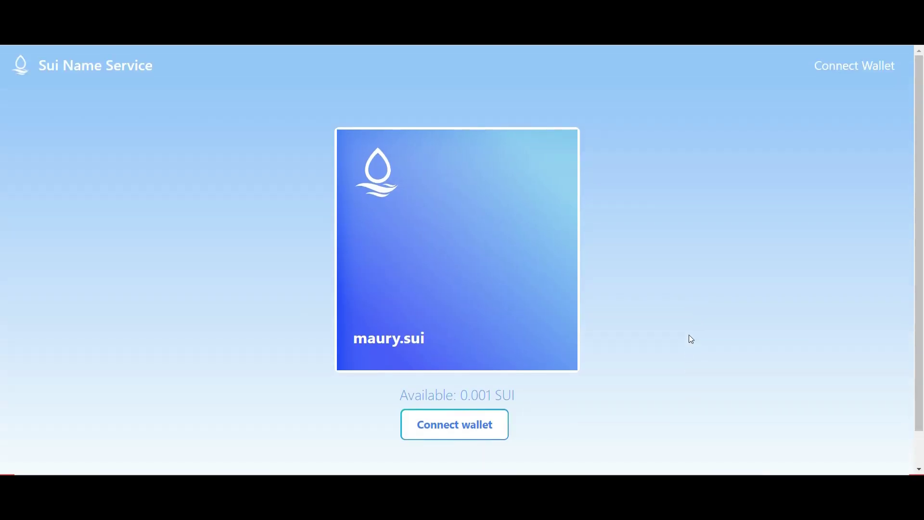
left_click(491, 429)
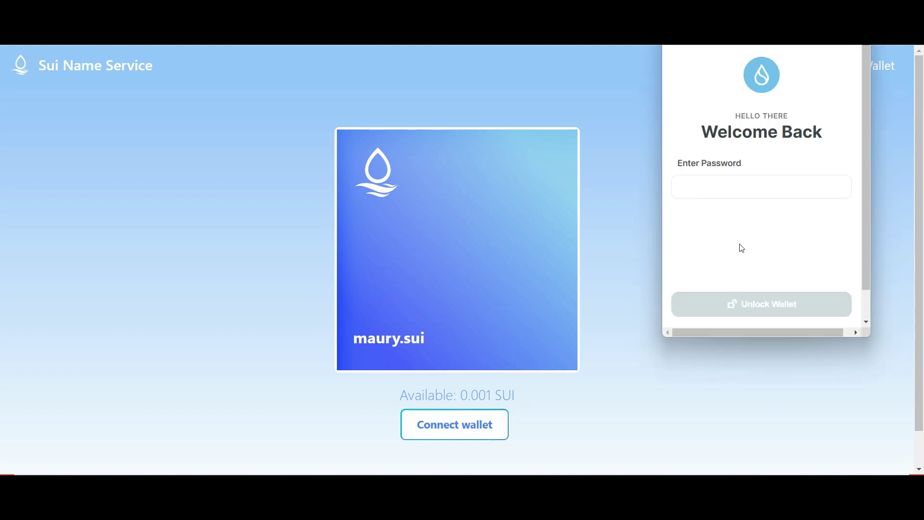
Unlock the wallet with its password and claim the .sui name.
left_click(730, 190)
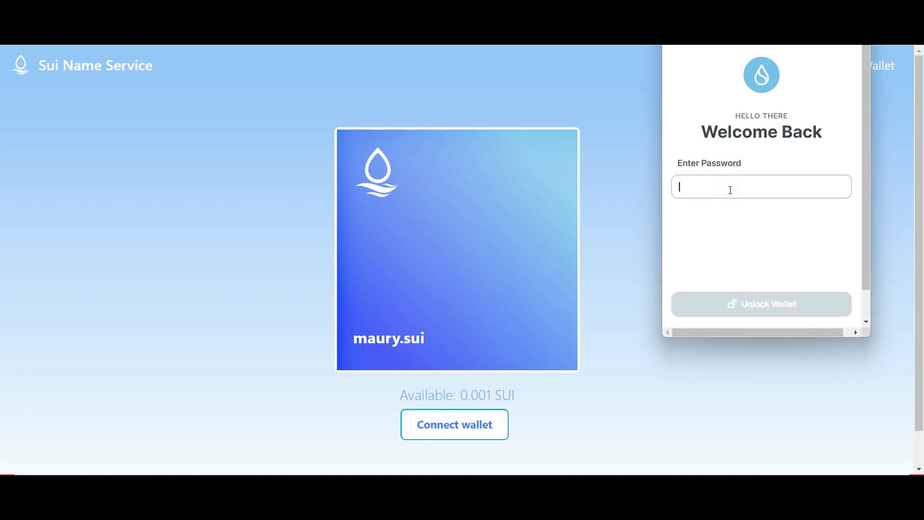
type("•")
key("Return")
left_click(495, 436)
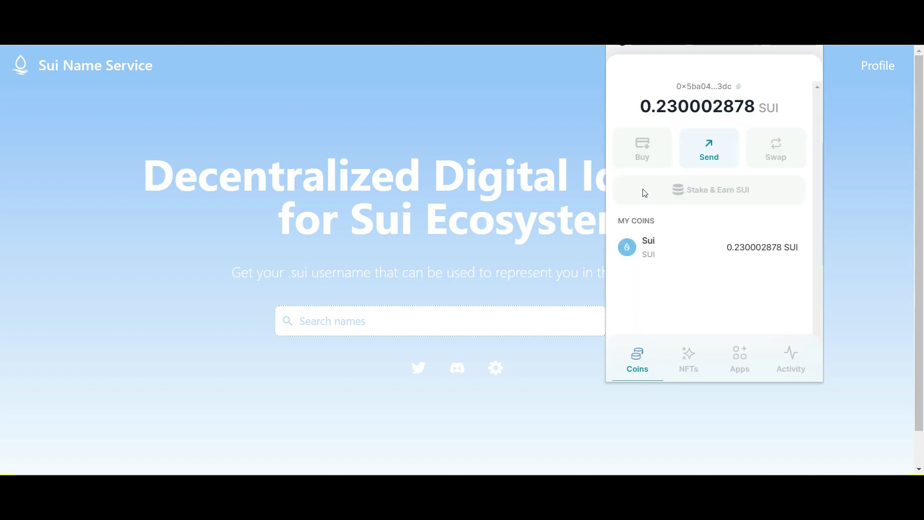
Launch 'Ethos 2048: An NFT Game' from the wallet's Apps list.
left_click(739, 359)
scroll(714, 228, "down", 1)
scroll(714, 227, "down", 5)
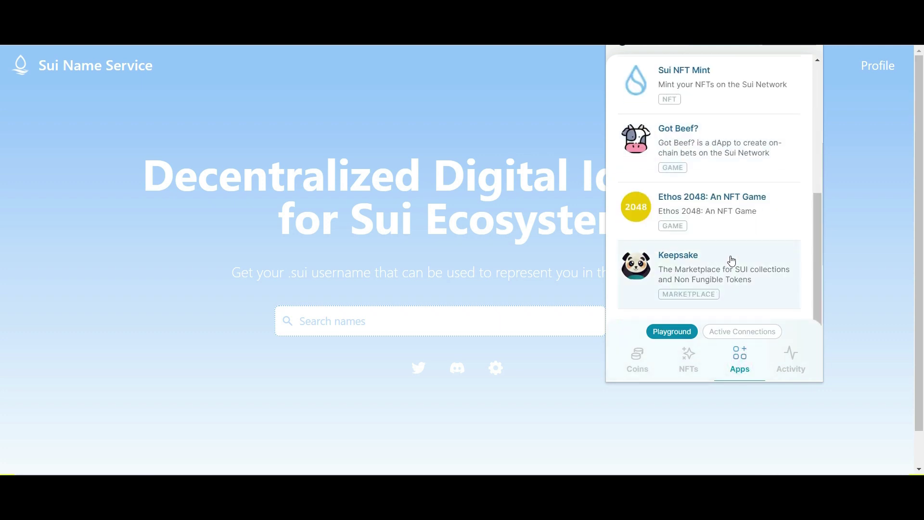
scroll(728, 260, "up", 3)
scroll(724, 207, "down", 2)
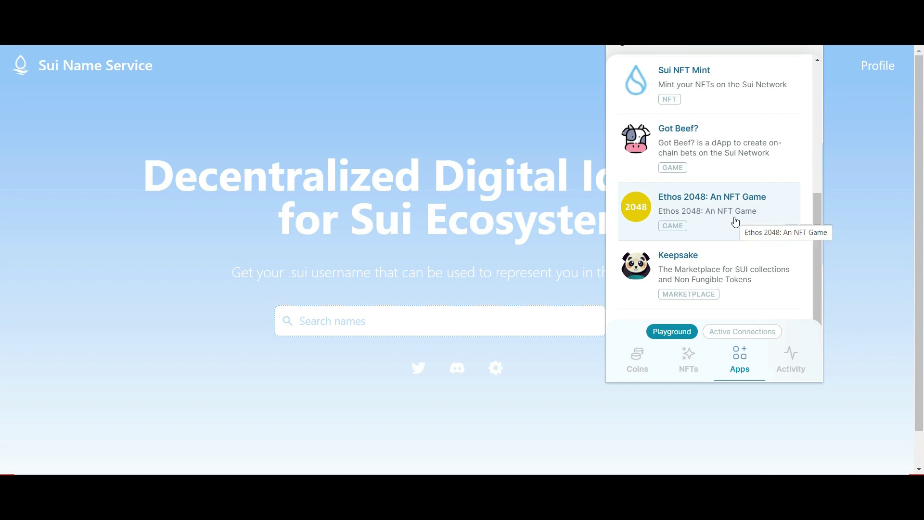
left_click(736, 221)
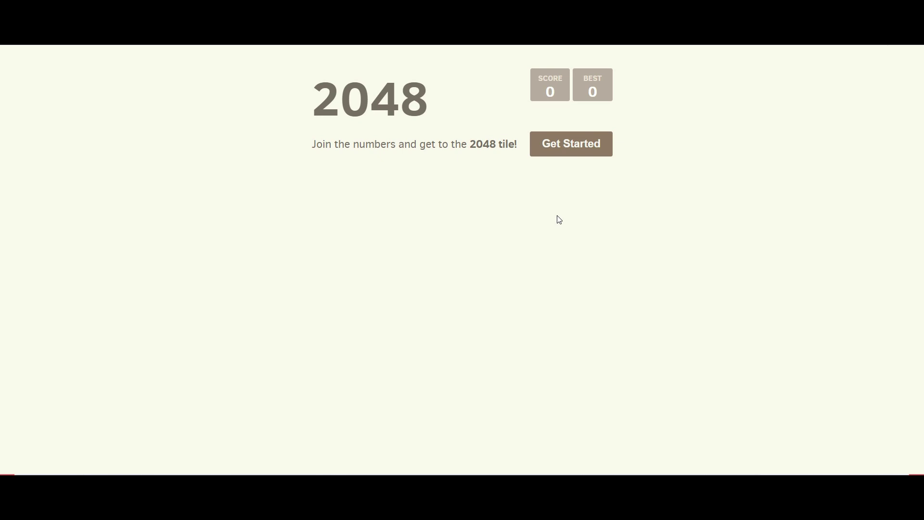
Connect Sui Wallet to Ethos 2048, then approve minting the 'Impressive Amateur!' trophy NFT after scoring 688.
left_click(571, 143)
left_click(489, 365)
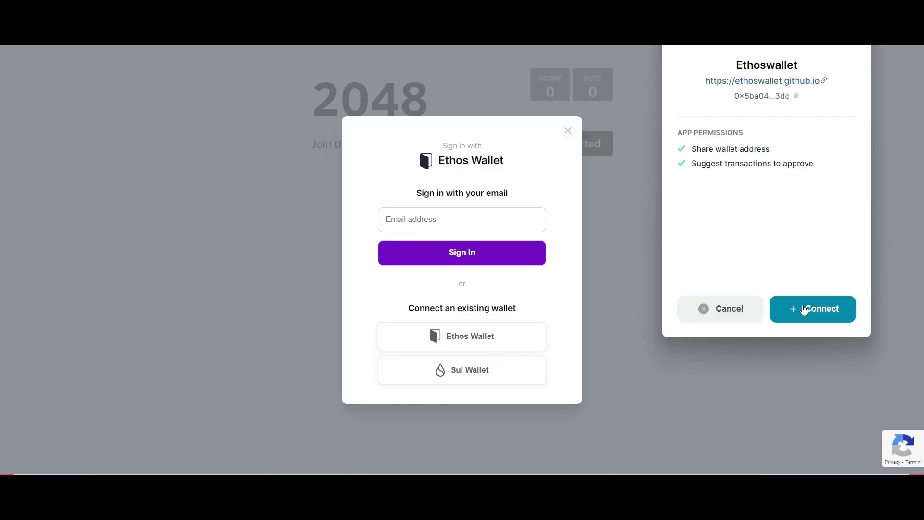
left_click(803, 307)
scroll(332, 203, "down", 1)
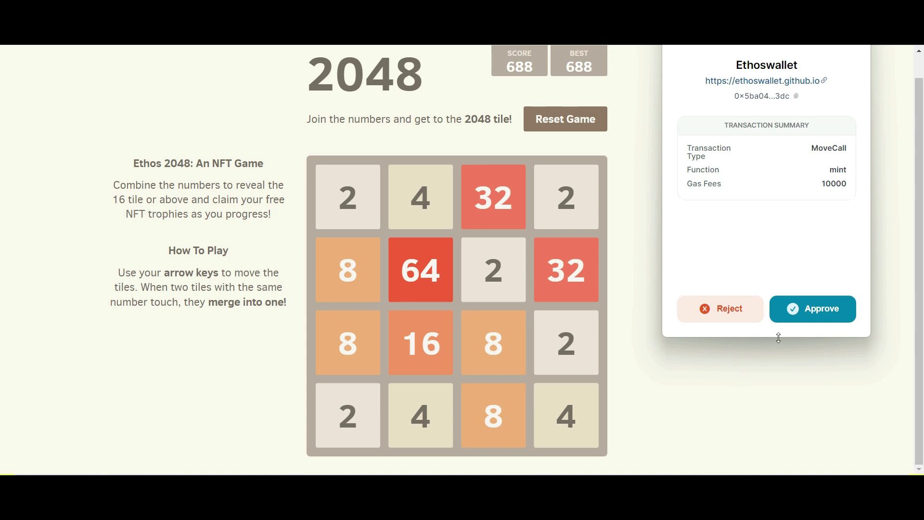
left_click(800, 322)
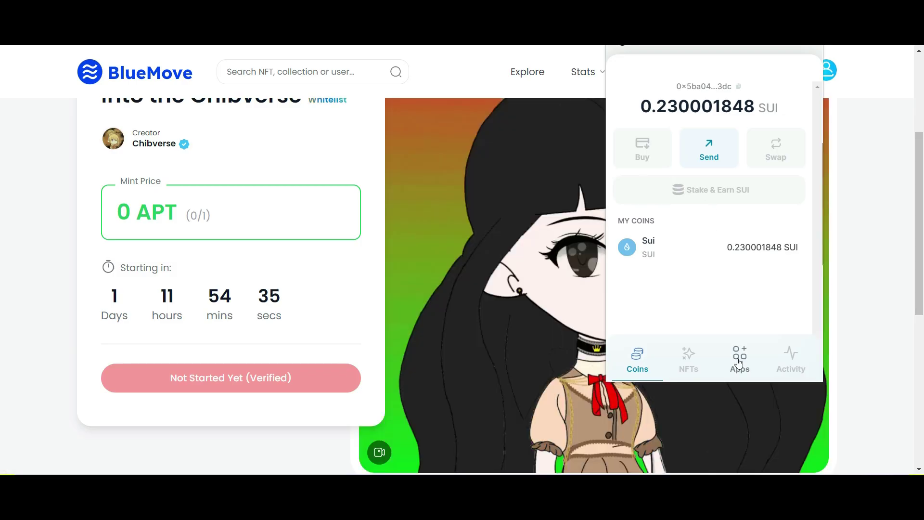
Open the Got Beef? dApp from the wallet's Apps list and translate the page into Italian.
left_click(738, 349)
scroll(730, 211, "down", 4)
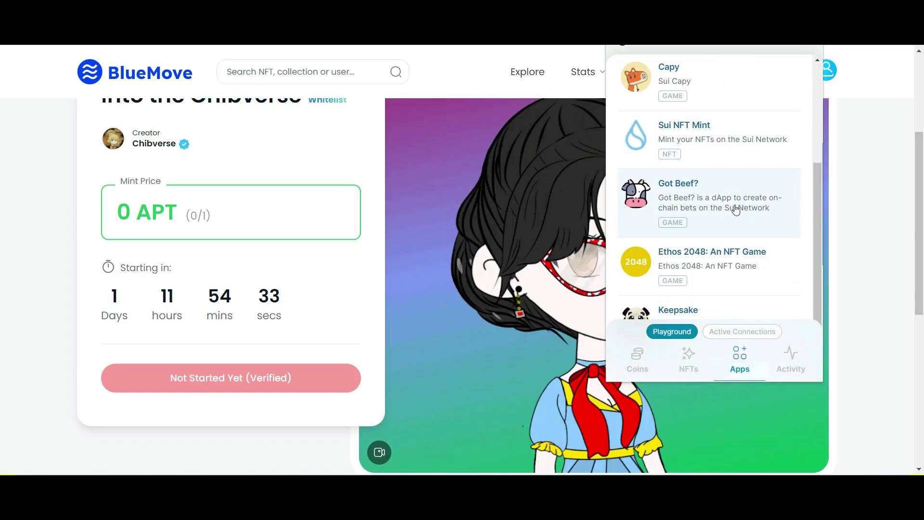
left_click(732, 204)
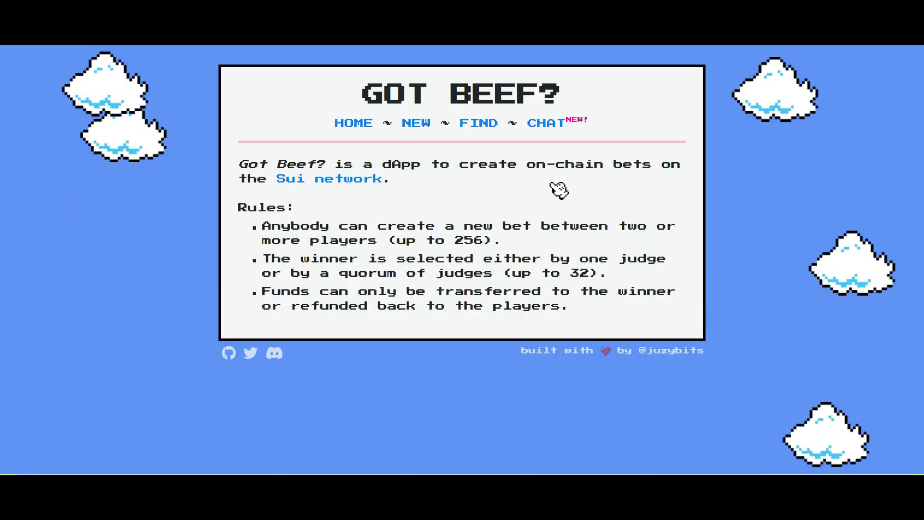
right_click(558, 189)
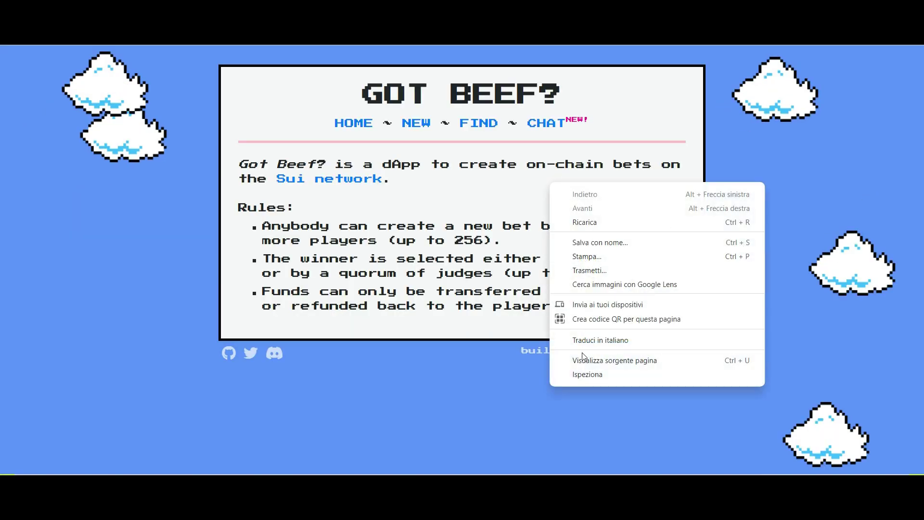
left_click(583, 340)
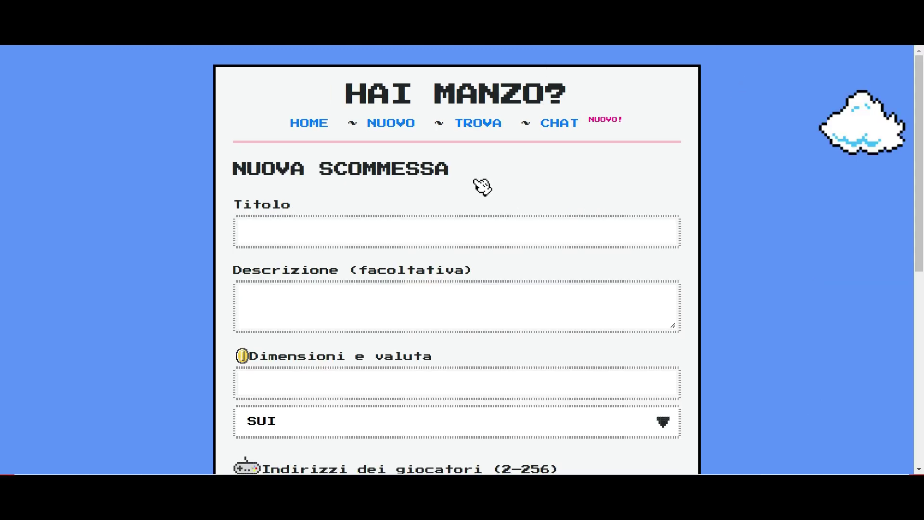
Fill the bet form with title 'maury', description 'ciao' and bet size 0.001.
left_click(452, 227)
type("maury")
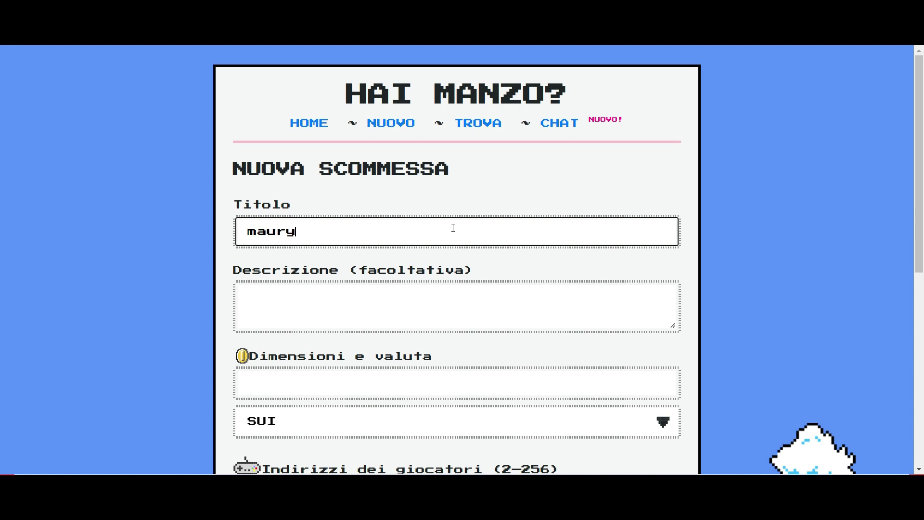
left_click(399, 304)
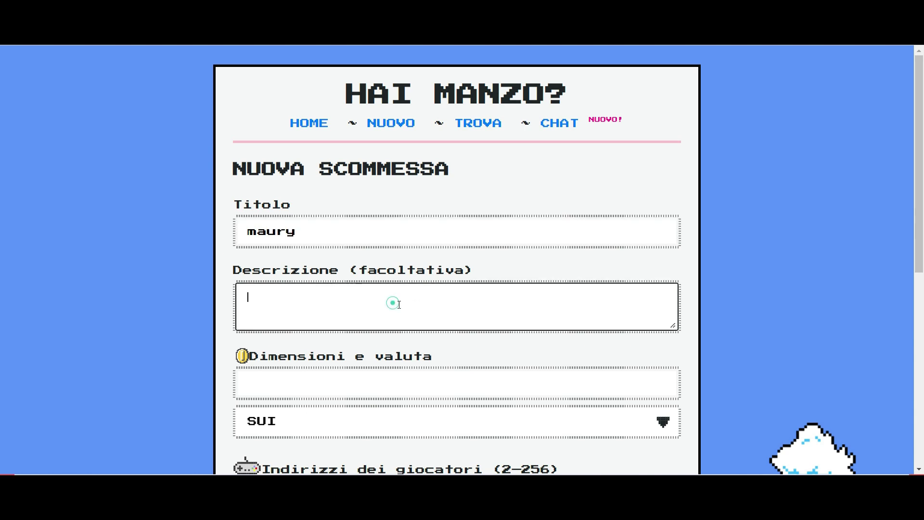
type("ciao")
scroll(415, 340, "down", 3)
left_click(339, 271)
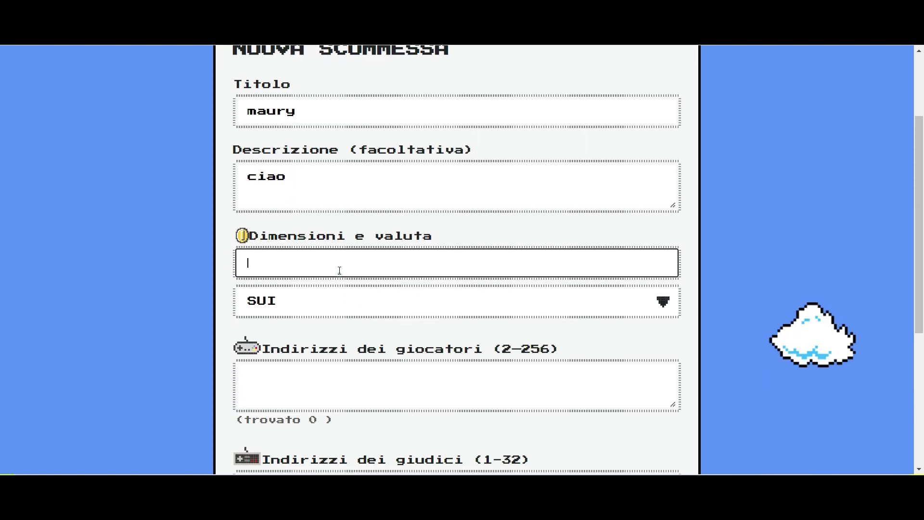
type("0.001")
scroll(564, 313, "down", 4)
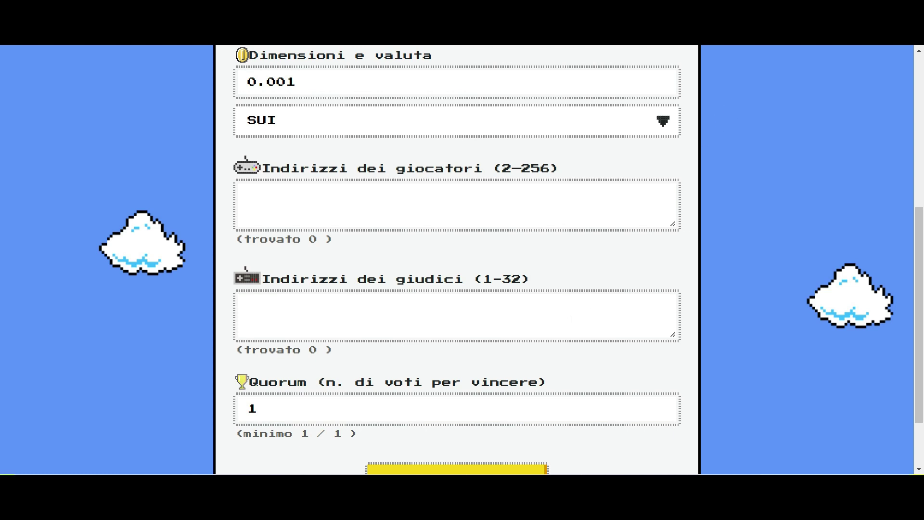
Copy the wallet's own address and paste it into the judges and players fields.
left_click(805, 45)
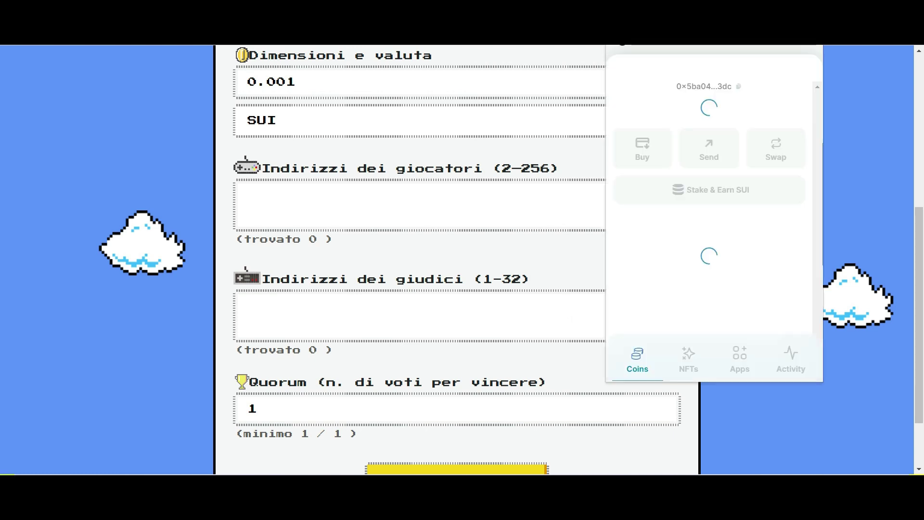
left_click(741, 91)
left_click(336, 313)
type("0x5ba04e4c6e9c4b8dd1756fb10c272e36140bc3dc")
scroll(414, 316, "up", 1)
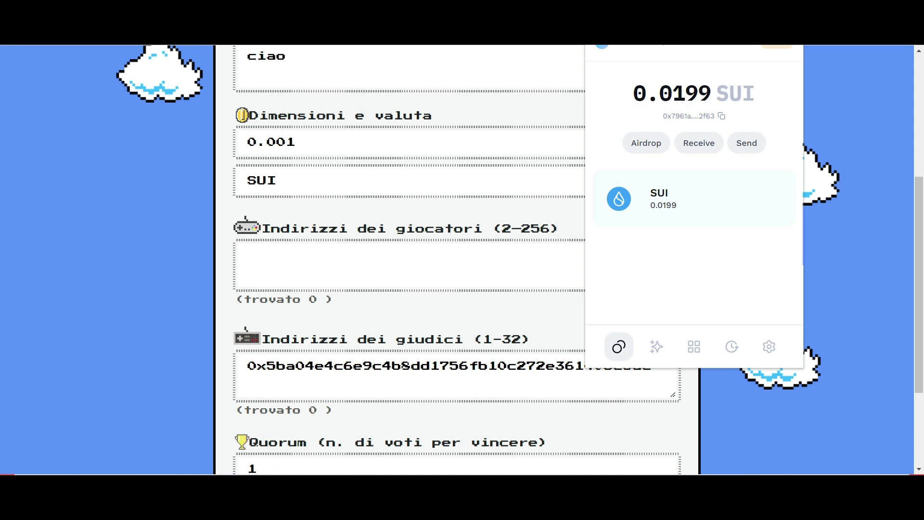
left_click(530, 267)
type("0x7961af684e64d8424504cd2c3d9aae5cb53a2f63")
scroll(527, 295, "down", 1)
scroll(594, 264, "up", 1)
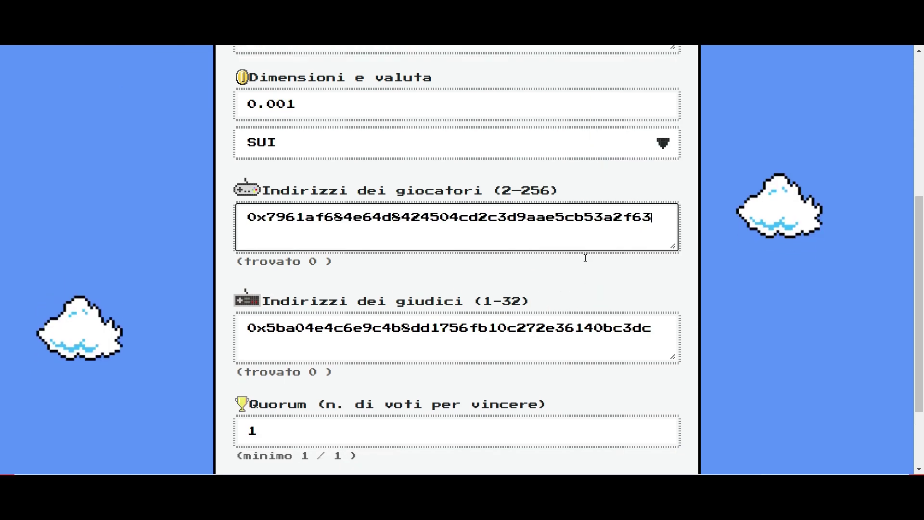
scroll(607, 296, "down", 1)
scroll(608, 324, "up", 1)
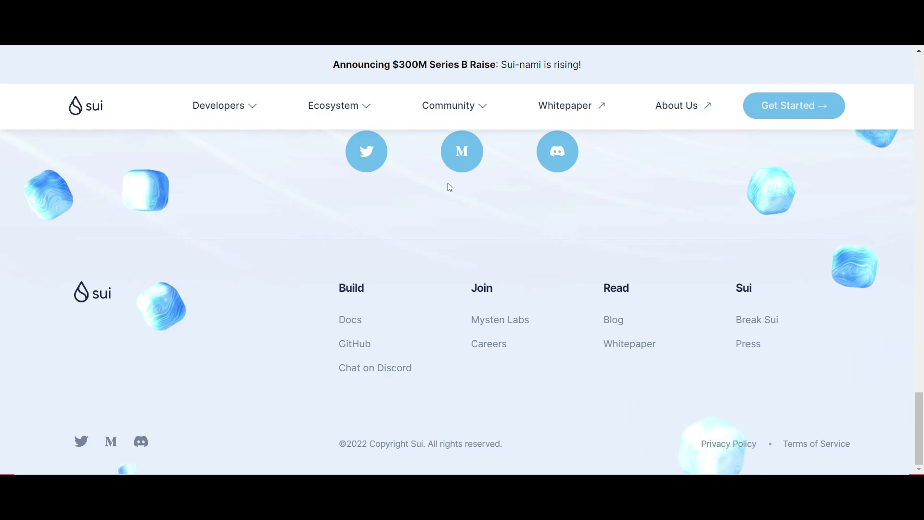
Join the Sui Discord server and copy another user's wallet address from #devnet-faucet.
mouse_move(443, 115)
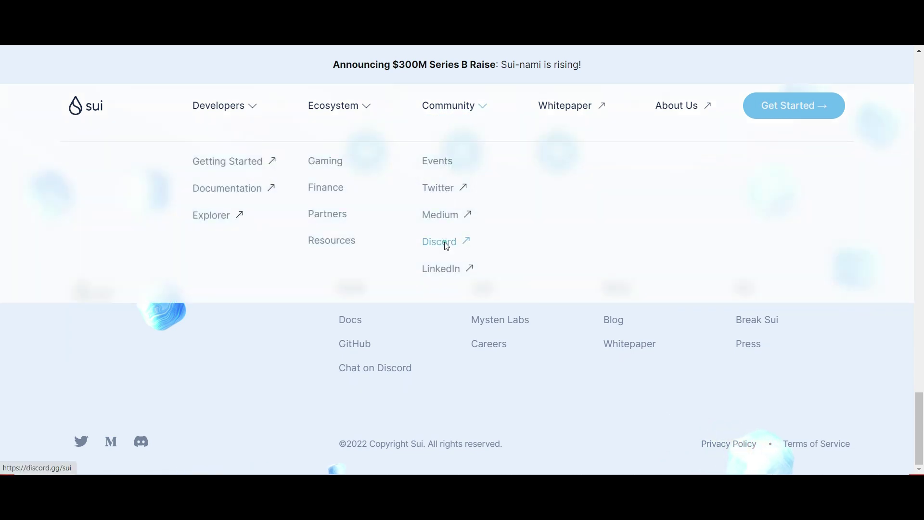
left_click(446, 247)
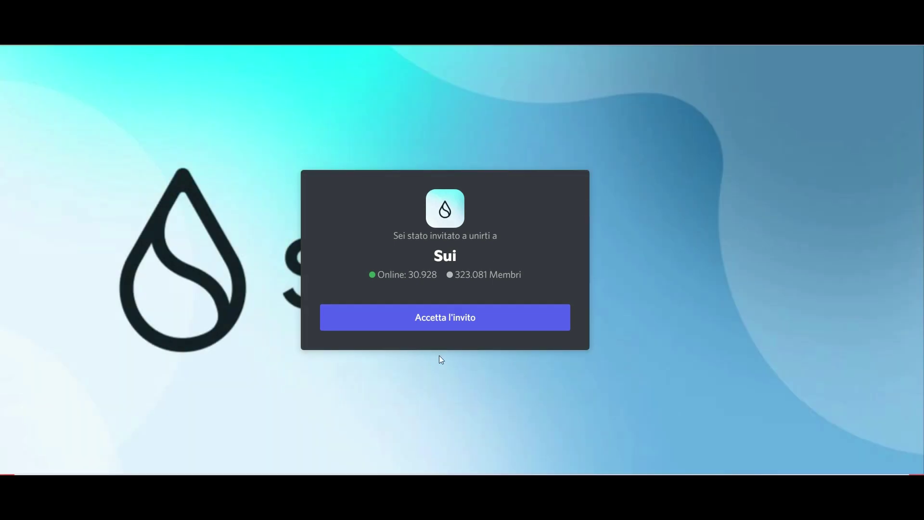
left_click(465, 318)
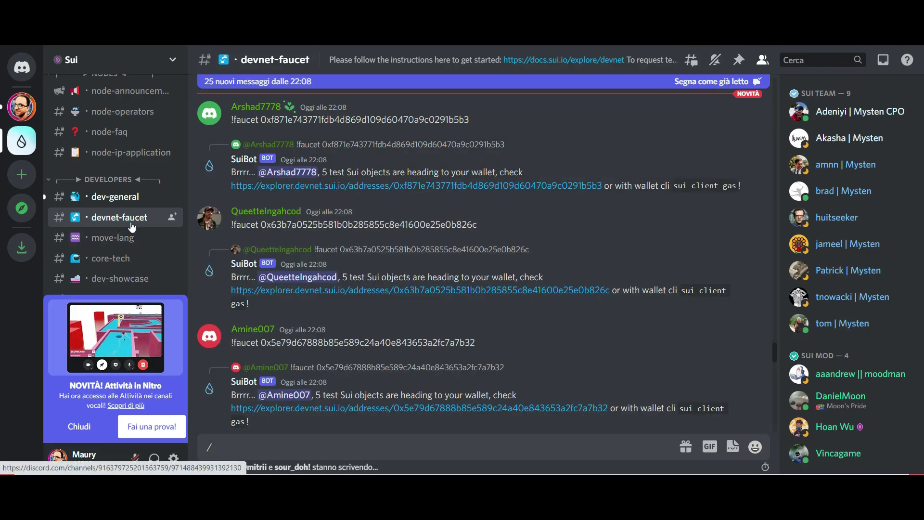
scroll(273, 269, "up", 1)
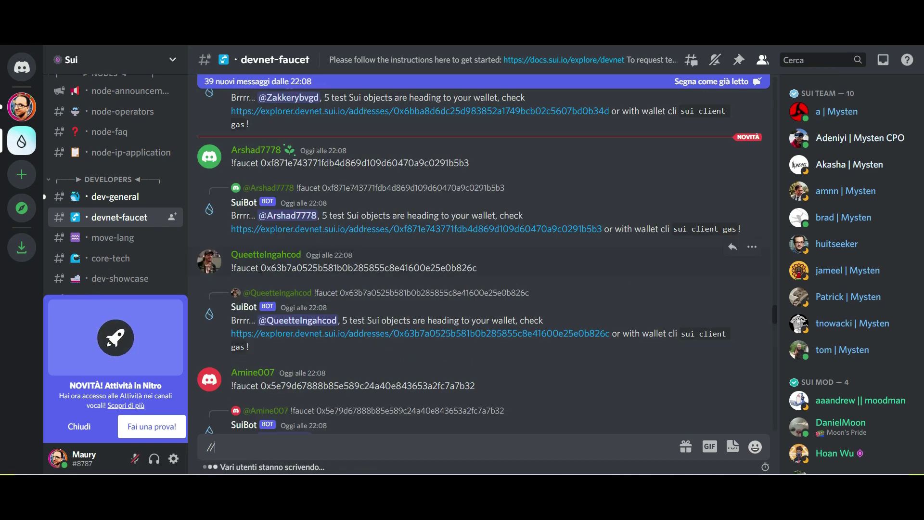
left_click_drag(381, 269, 487, 270)
key("ctrl+c")
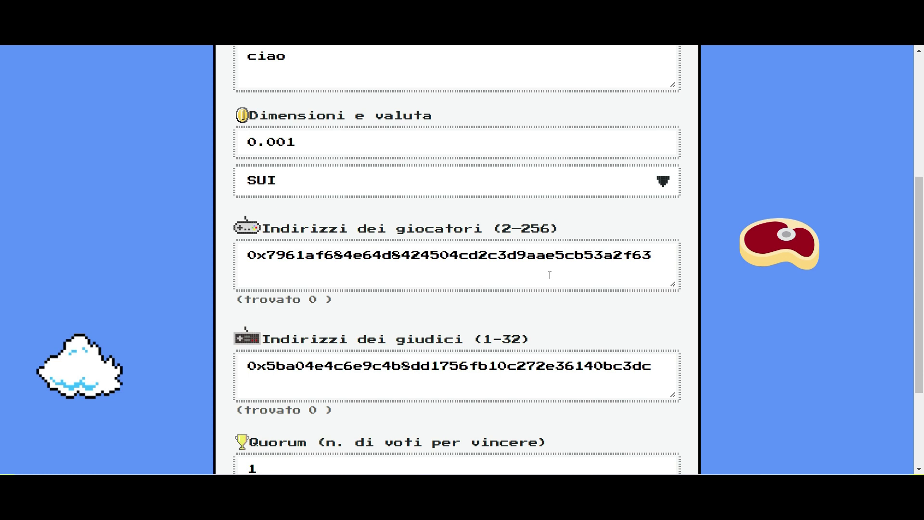
left_click(548, 274)
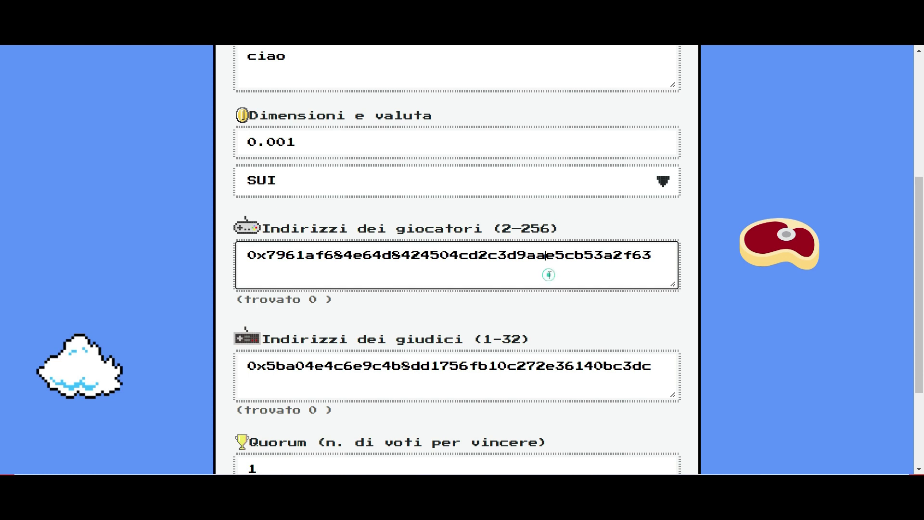
Add the second player's address on a new line and connect Sui Wallet to Got Beef.
key("Return")
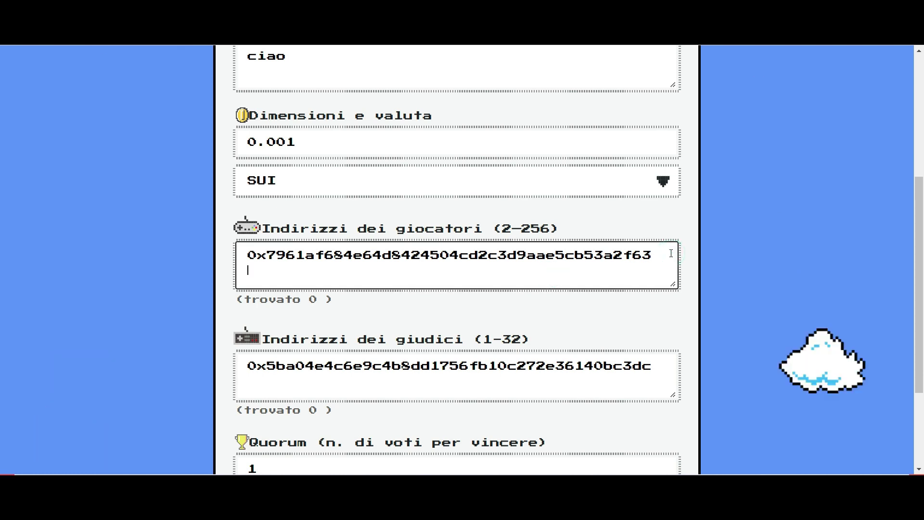
key("ctrl+v")
scroll(458, 396, "down", 3)
left_click(459, 428)
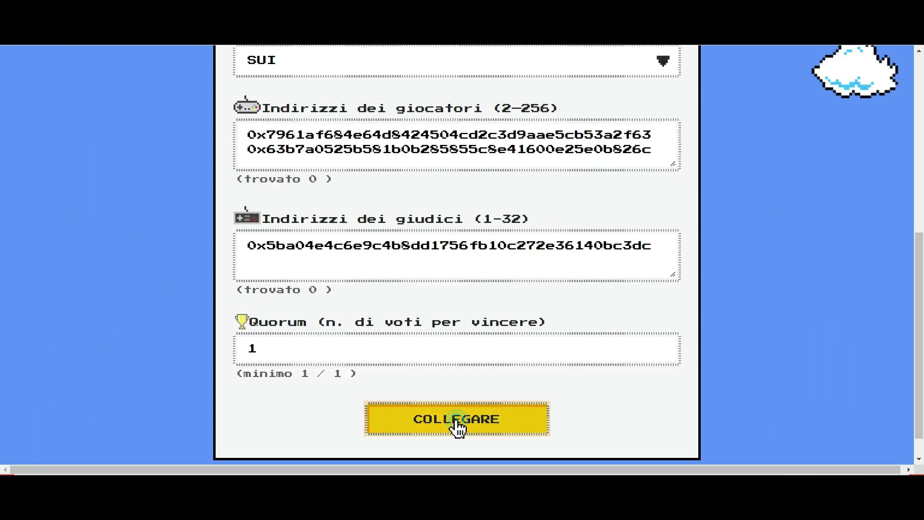
left_click(512, 417)
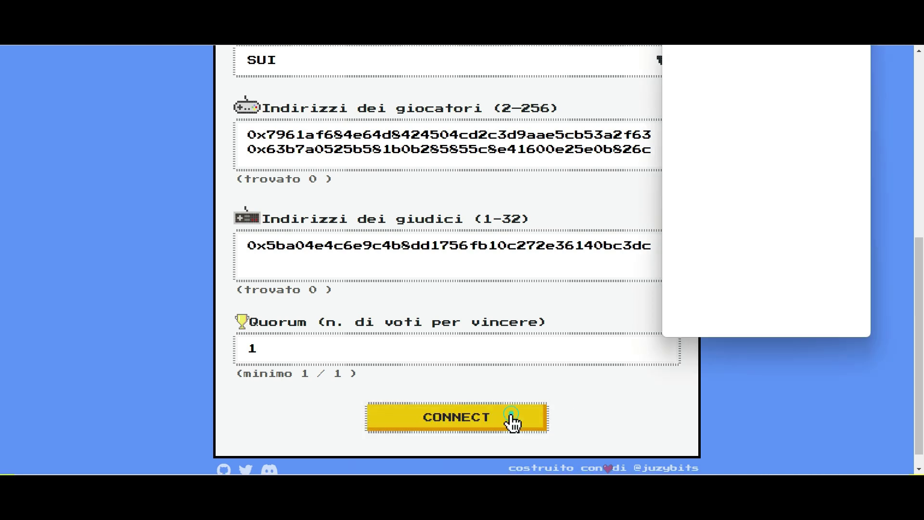
left_click(810, 313)
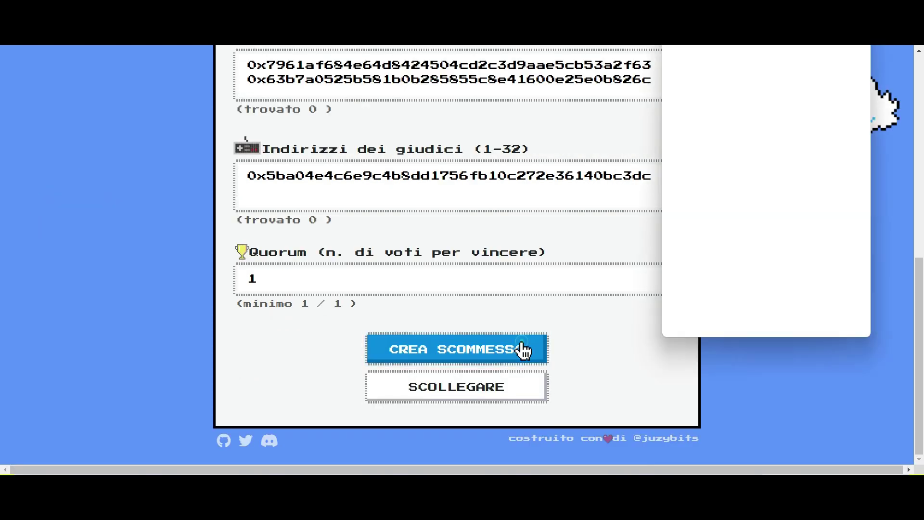
Create the 0.001 SUI bet 'maury' and approve its transaction in the wallet.
left_click(521, 350)
left_click(819, 313)
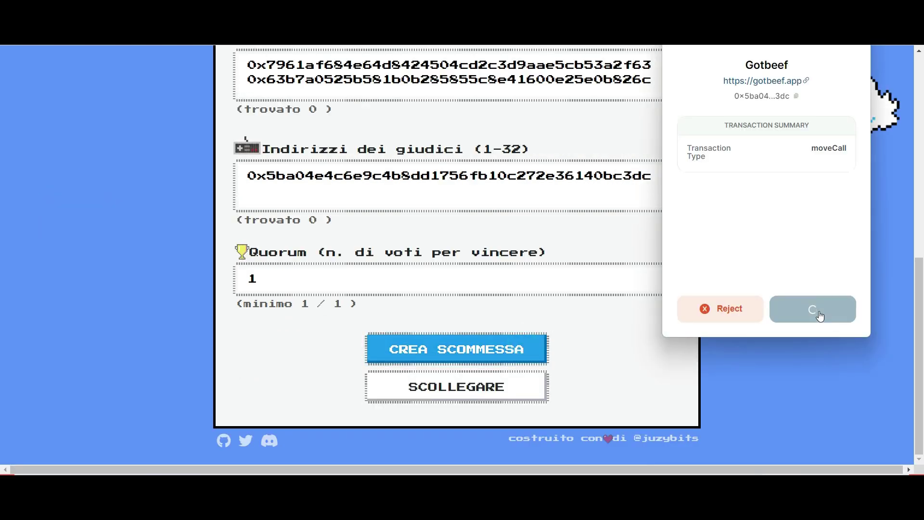
scroll(598, 248, "down", 2)
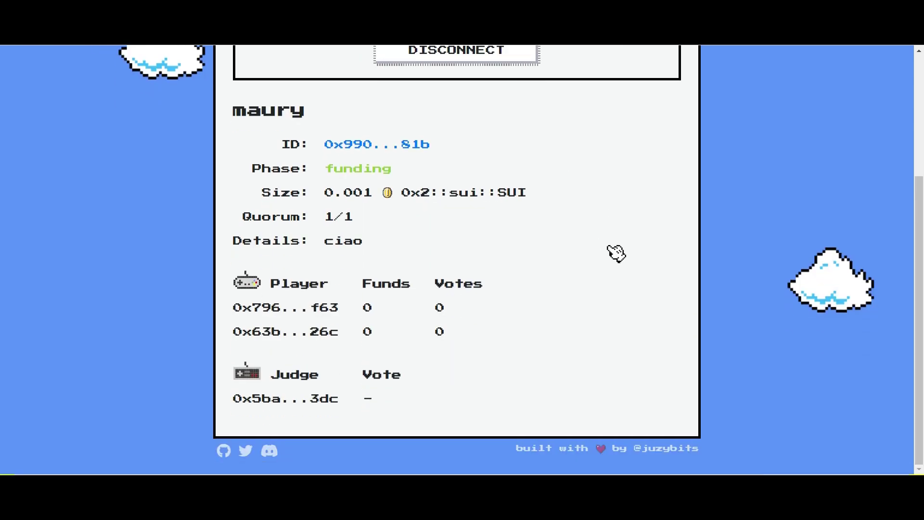
scroll(617, 255, "up", 3)
scroll(617, 262, "down", 1)
scroll(620, 268, "up", 1)
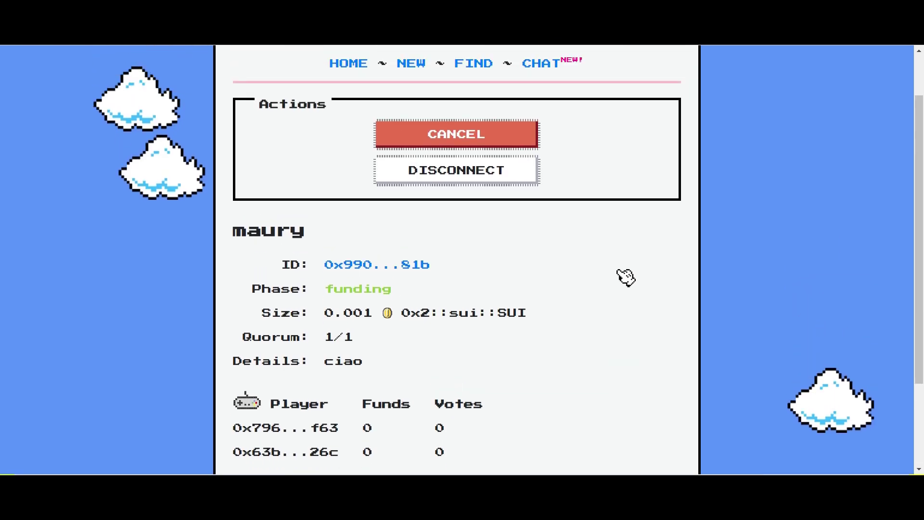
scroll(626, 279, "up", 1)
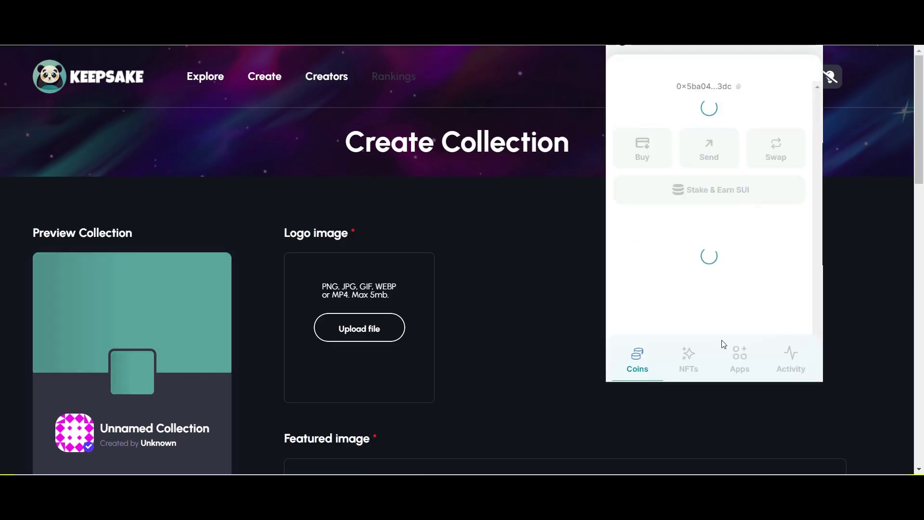
Open Keepsake from the wallet's Apps list.
left_click(741, 357)
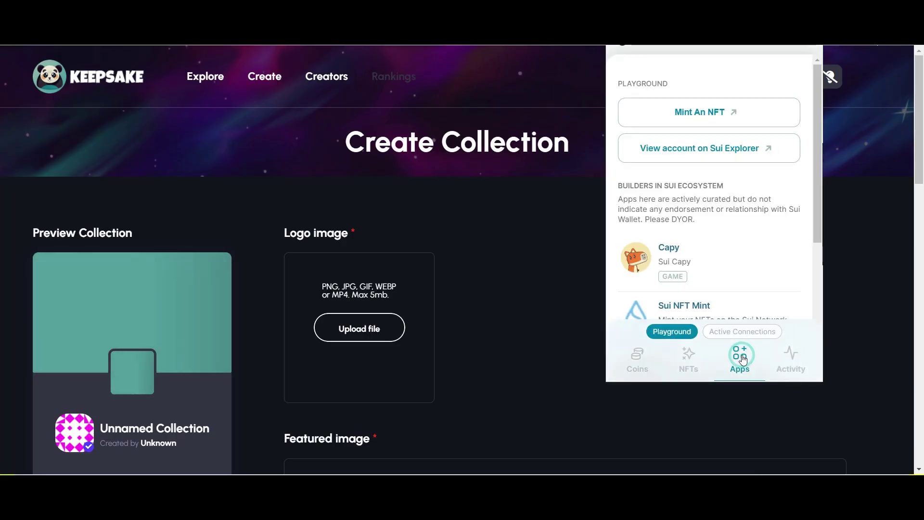
scroll(722, 231, "down", 5)
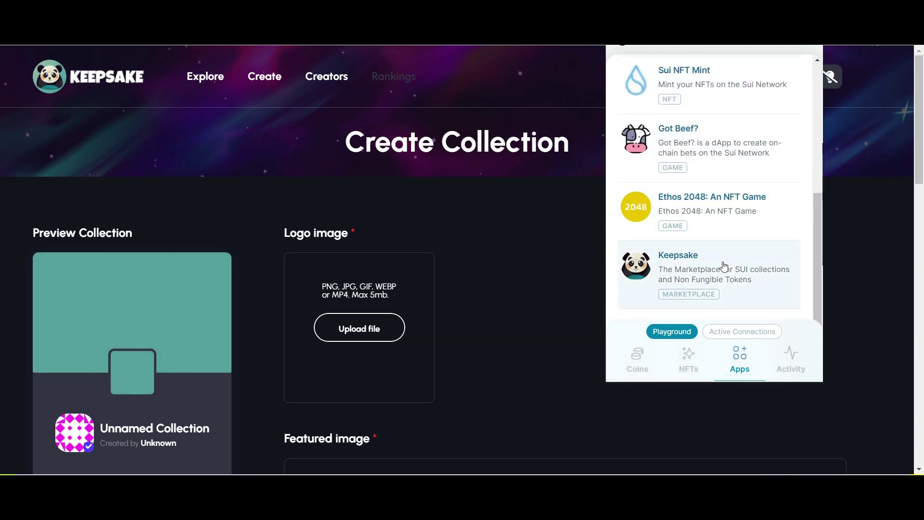
left_click(497, 235)
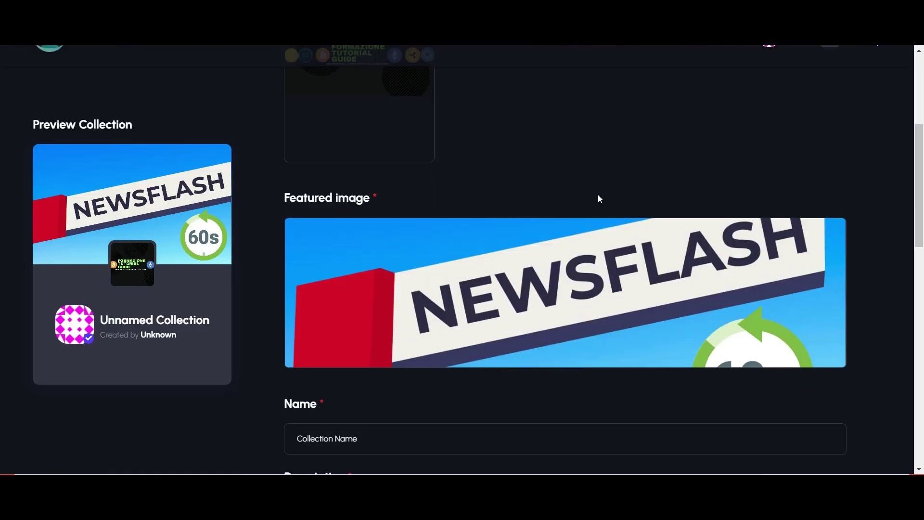
Submit the collection with its logo and NEWSFLASH featured image and approve the creation transaction.
scroll(597, 195, "down", 5)
scroll(648, 252, "down", 1)
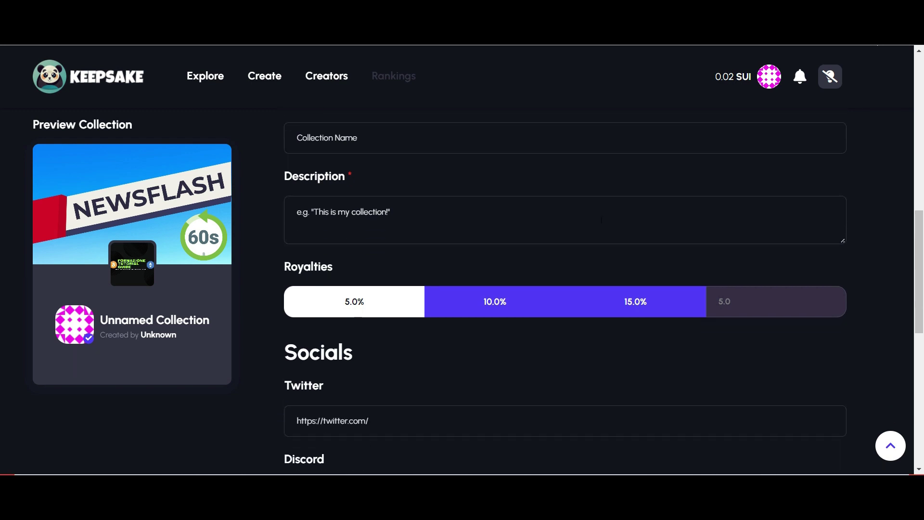
scroll(530, 206, "up", 2)
scroll(557, 233, "down", 7)
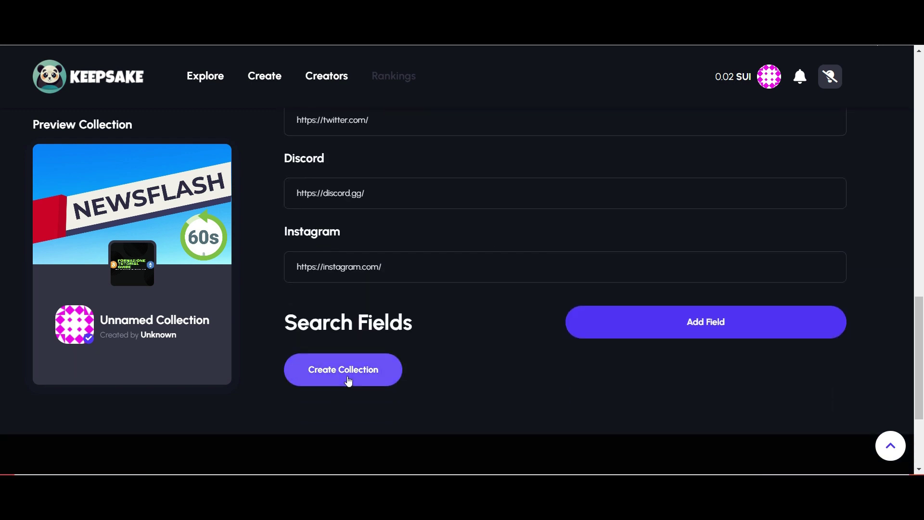
left_click(349, 381)
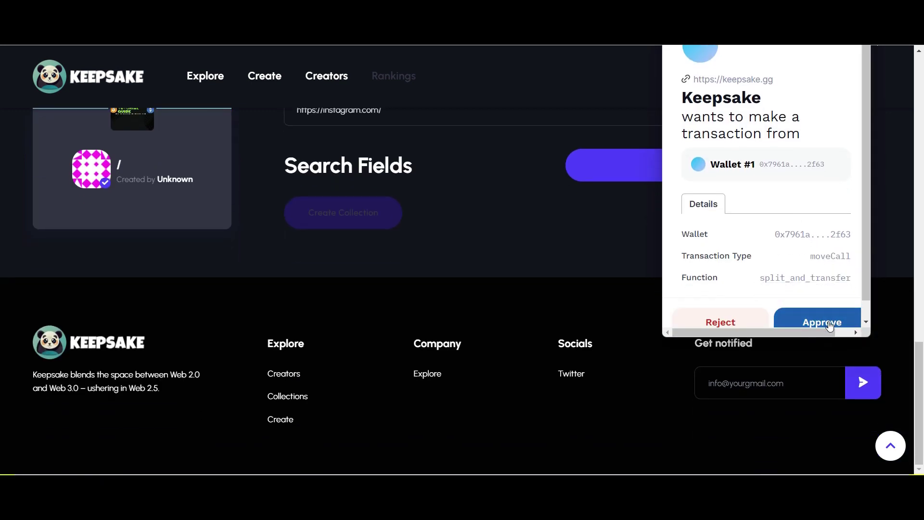
left_click(828, 321)
scroll(513, 301, "up", 5)
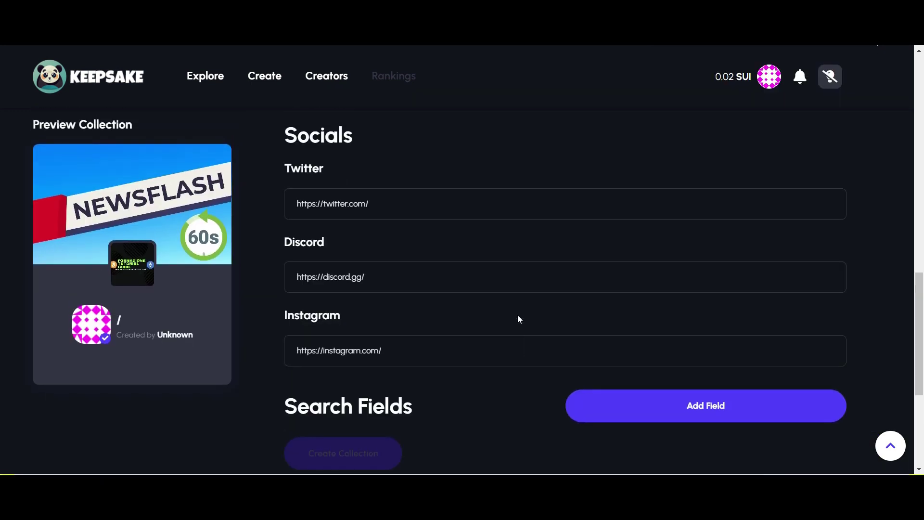